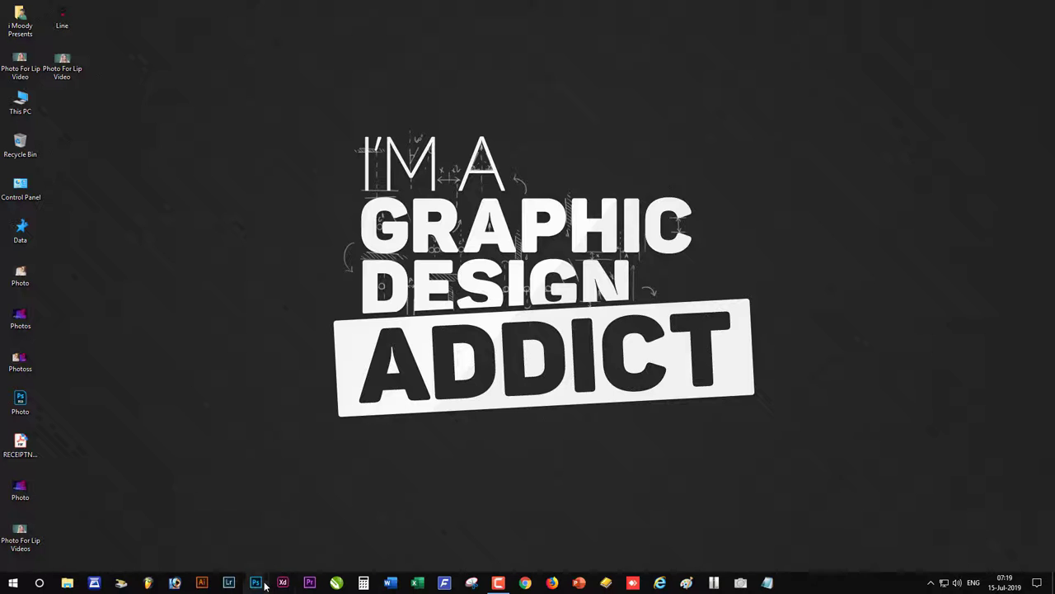
# Launch Adobe Photoshop CC from the Windows taskbar.
pyautogui.click(263, 584)
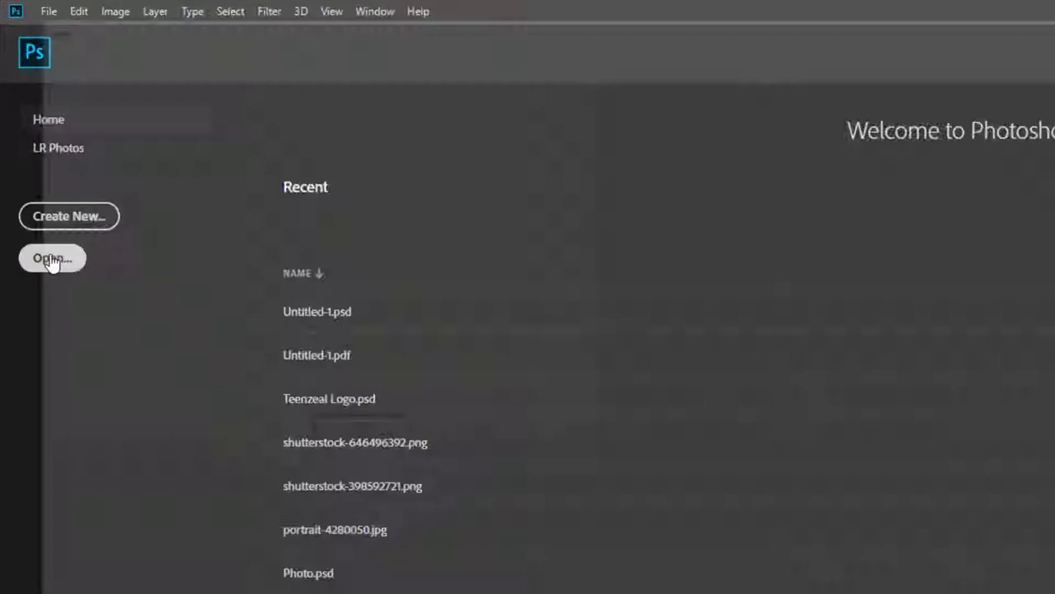
# Open Photo For Lip Video.jpg and zoom in close on the lips.
pyautogui.click(47, 259)
pyautogui.doubleClick(410, 157)
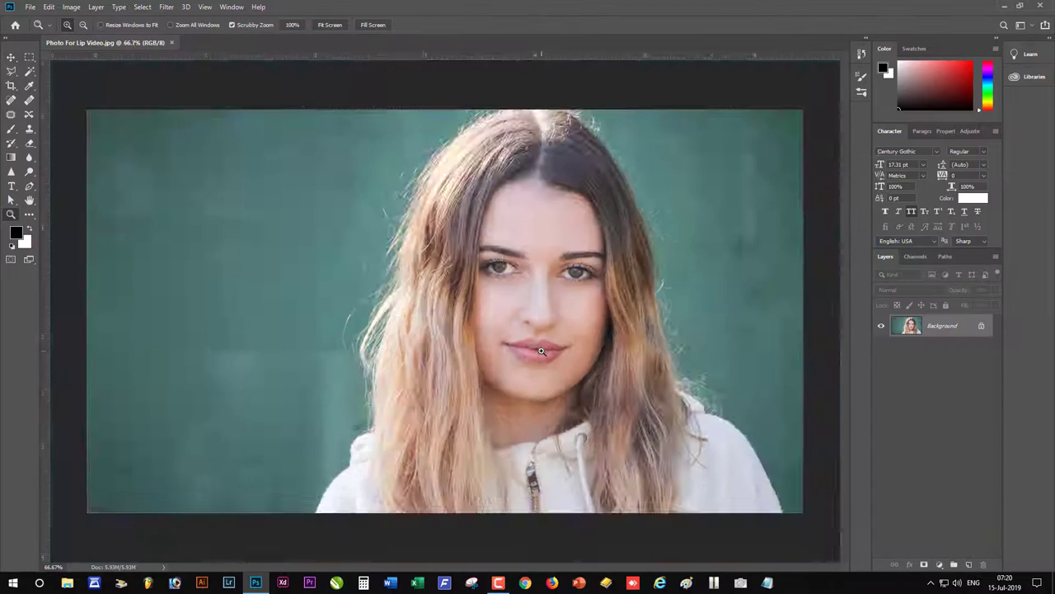
pyautogui.moveTo(541, 351); pyautogui.dragTo(553, 348)
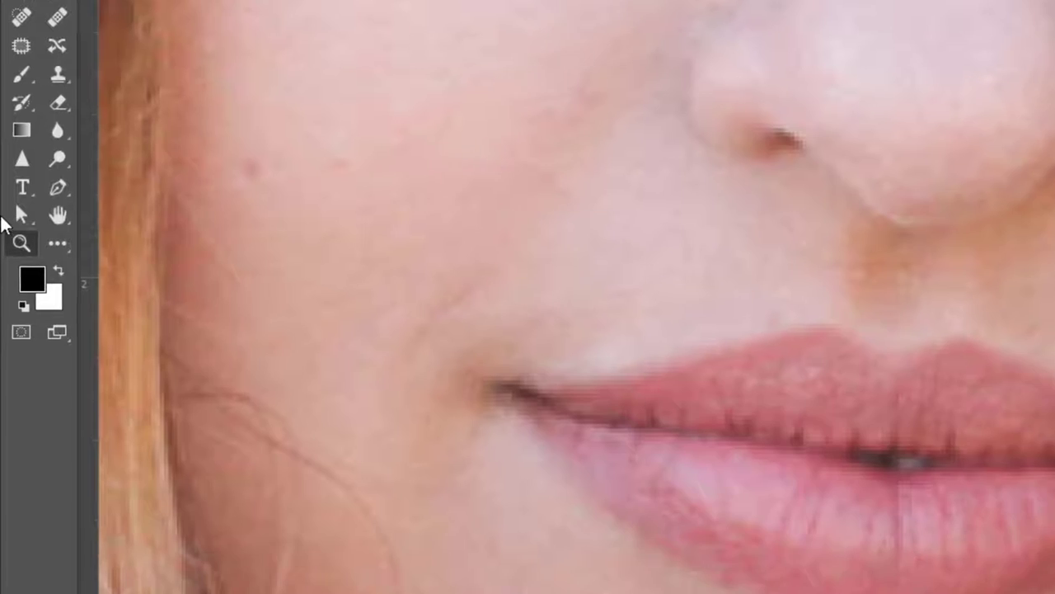
pyautogui.click(29, 185)
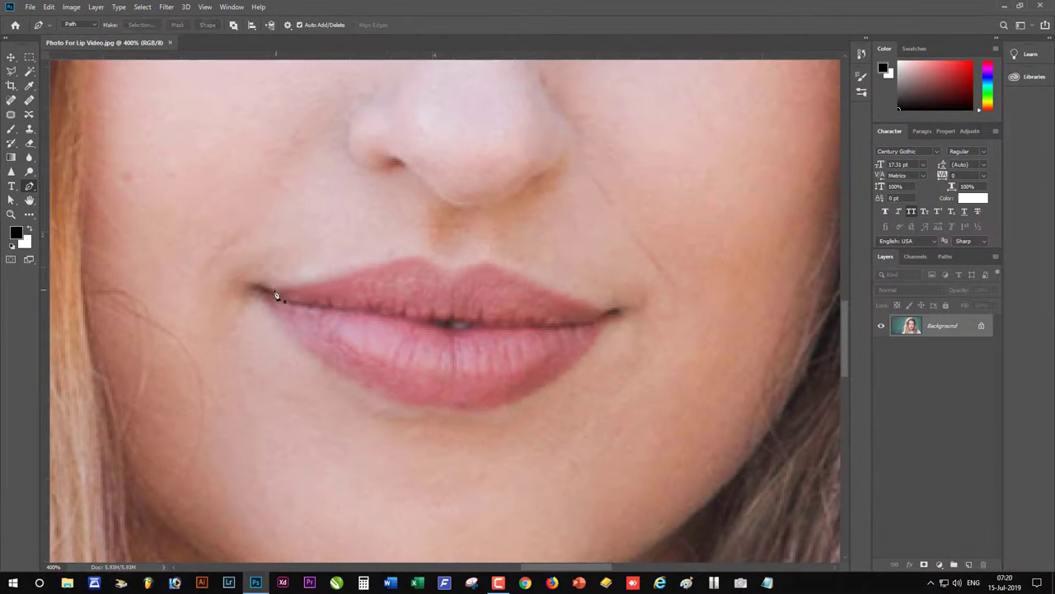
# Draw a closed Pen path around both lips, undoing one misplaced lower-lip anchor.
pyautogui.click(250, 286)
pyautogui.moveTo(340, 279); pyautogui.dragTo(490, 261)
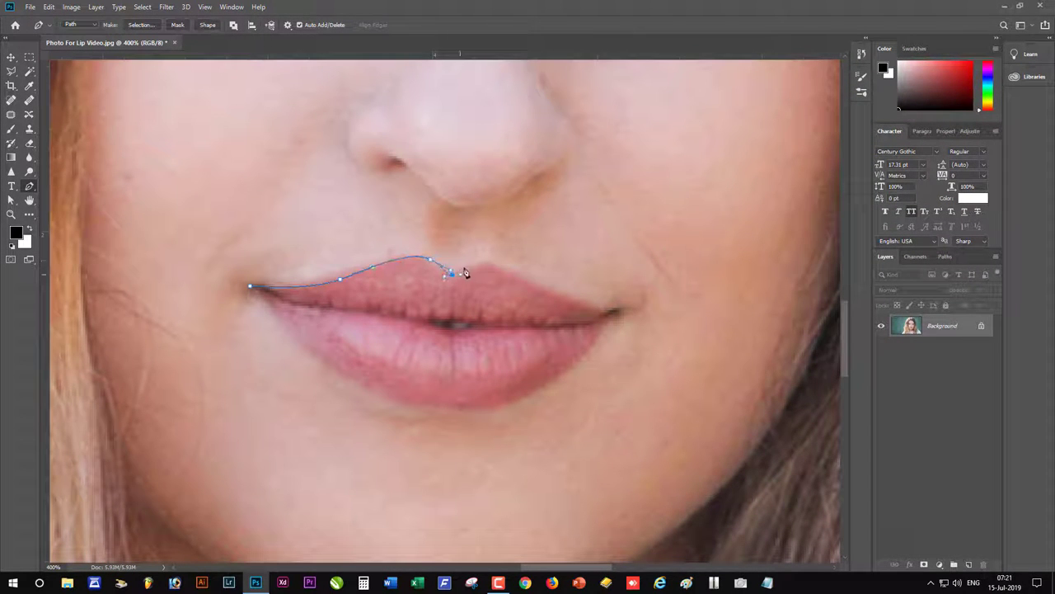
pyautogui.moveTo(561, 296)
pyautogui.mouseDown()
pyautogui.moveTo(610, 327)
pyautogui.moveTo(621, 312)
pyautogui.mouseUp()
pyautogui.moveTo(388, 393)
pyautogui.mouseDown()
pyautogui.moveTo(386, 377)
pyautogui.moveTo(314, 373)
pyautogui.mouseUp()
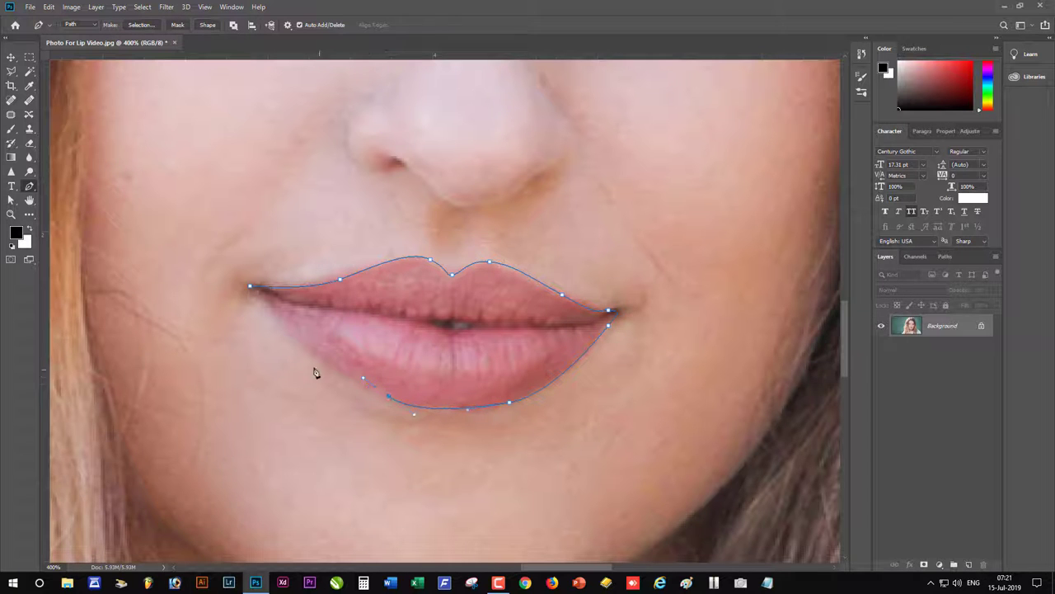
pyautogui.hotkey('ctrl', 'z')
pyautogui.moveTo(467, 408); pyautogui.dragTo(405, 403)
pyautogui.moveTo(306, 342); pyautogui.dragTo(251, 294)
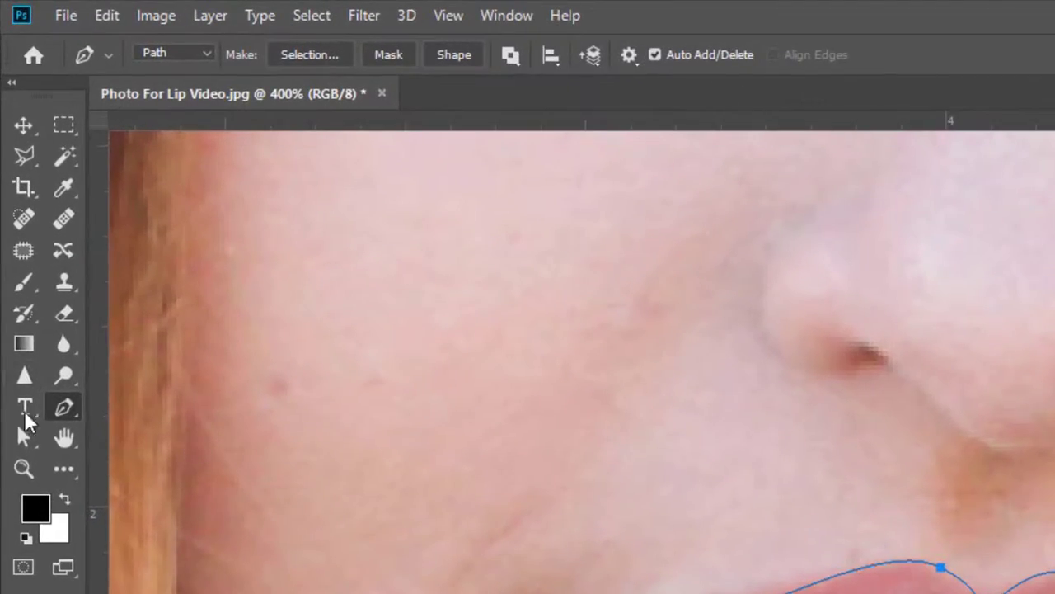
pyautogui.click(19, 430)
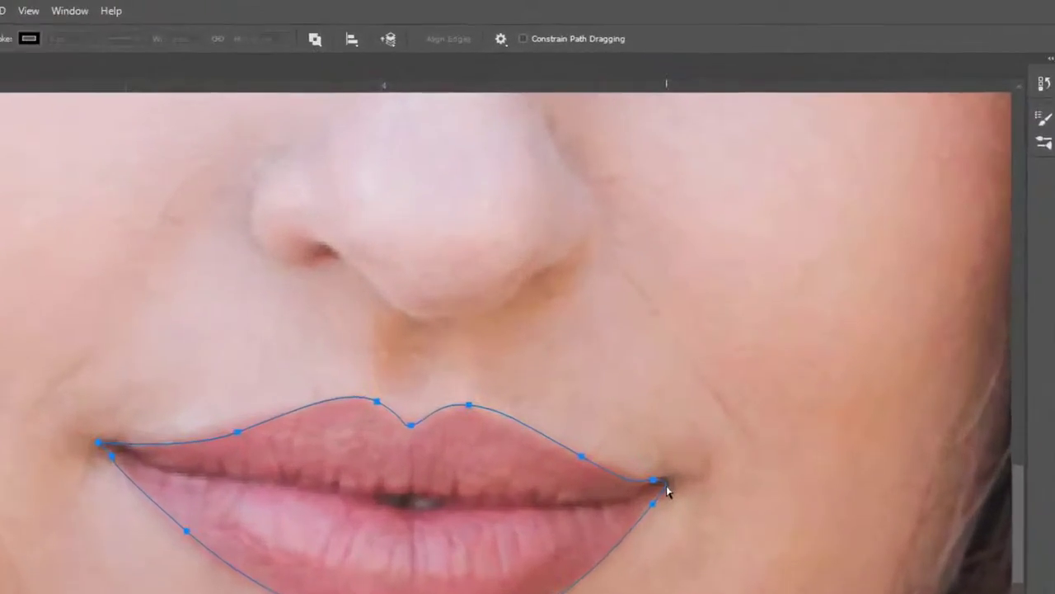
# Reshape the right-corner curve and bottom-lip anchors to fit the lip edge.
pyautogui.rightClick(668, 491)
pyautogui.press('Escape')
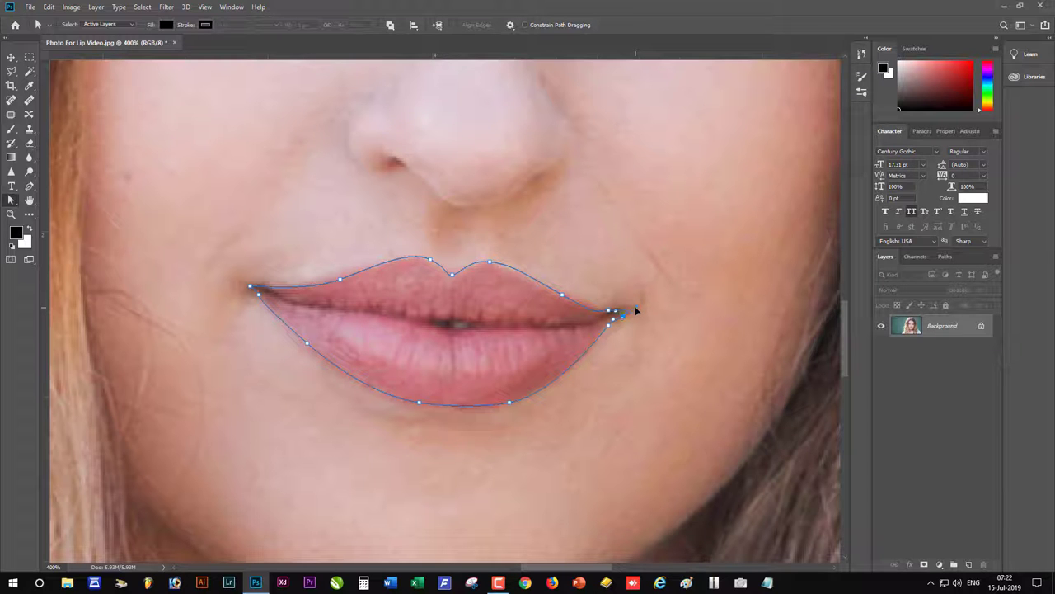
pyautogui.click(610, 329)
pyautogui.moveTo(611, 329); pyautogui.dragTo(607, 332)
pyautogui.hotkey('ctrl', '+')
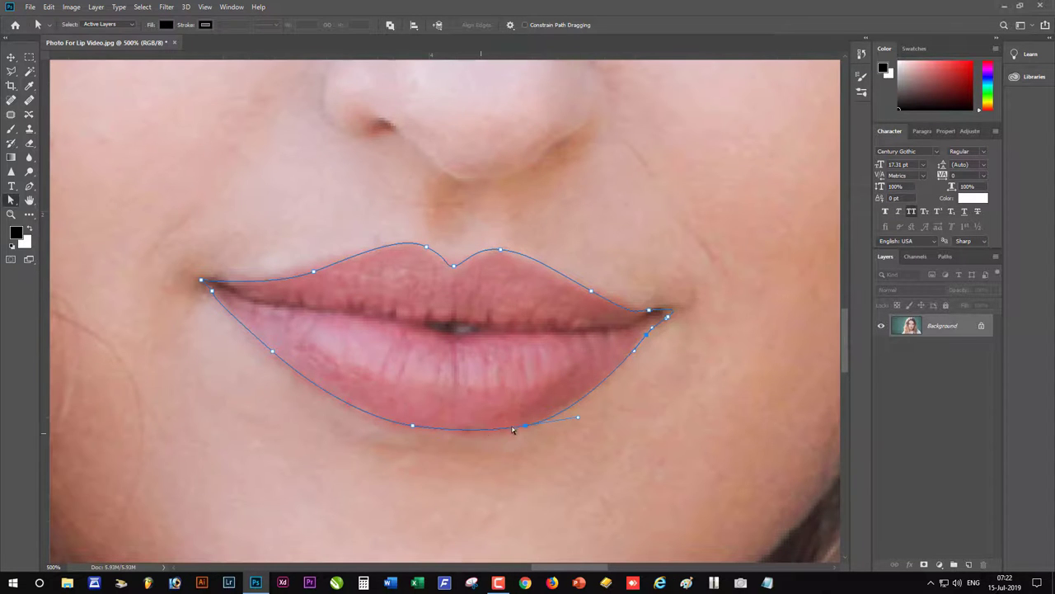
pyautogui.moveTo(526, 429); pyautogui.dragTo(512, 434)
pyautogui.moveTo(432, 432)
pyautogui.mouseDown()
pyautogui.moveTo(441, 439)
pyautogui.moveTo(431, 440)
pyautogui.mouseUp()
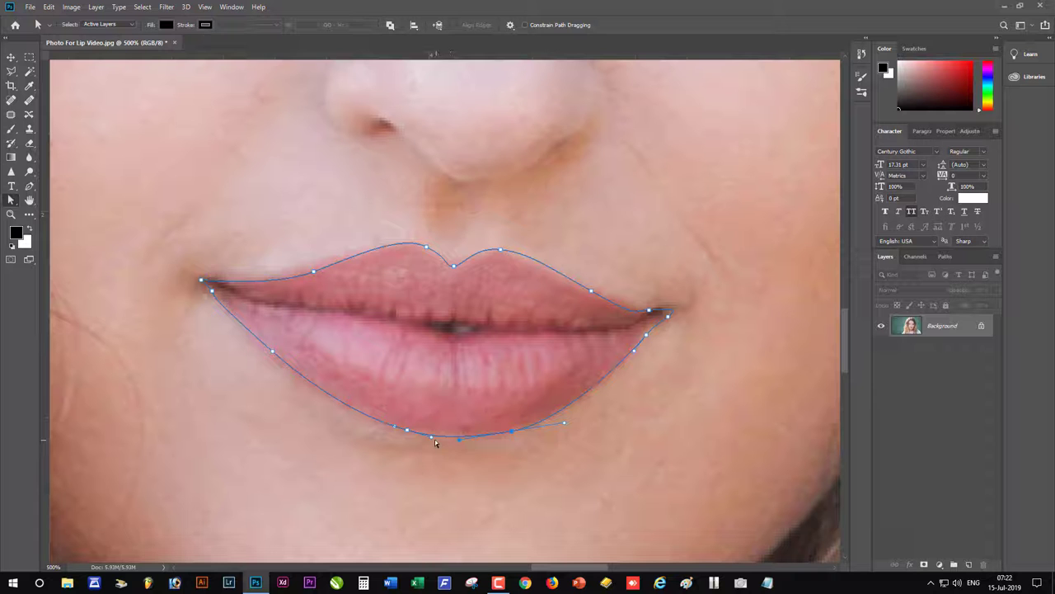
# Adjust the cupid's-bow and both lip-corner anchors so the path hugs the lips.
pyautogui.moveTo(455, 271); pyautogui.dragTo(459, 270)
pyautogui.click(635, 315)
pyautogui.moveTo(649, 313); pyautogui.dragTo(651, 318)
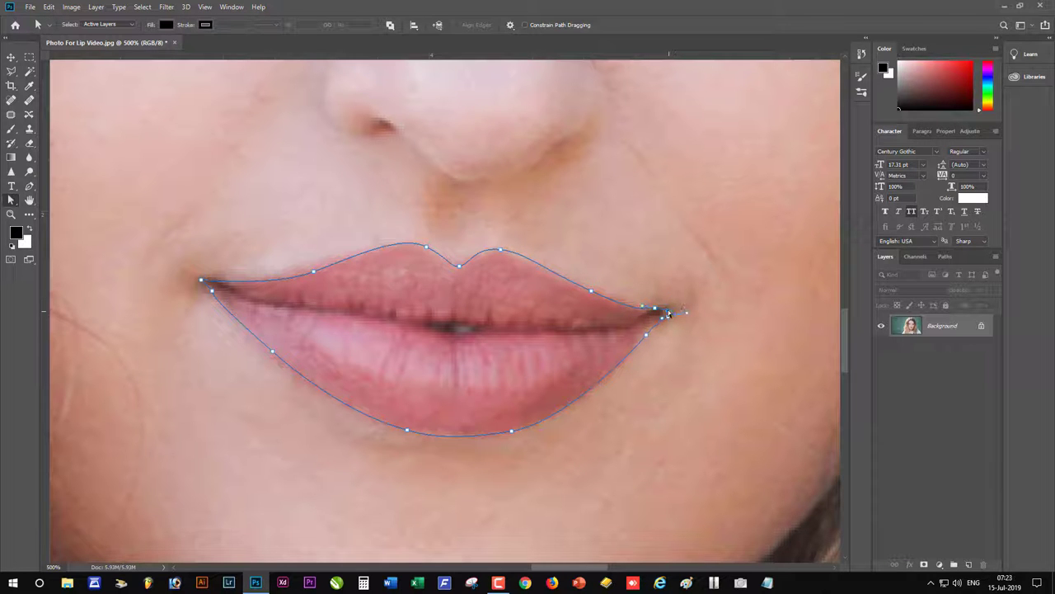
pyautogui.moveTo(208, 293); pyautogui.dragTo(211, 290)
pyautogui.moveTo(648, 322); pyautogui.dragTo(653, 313)
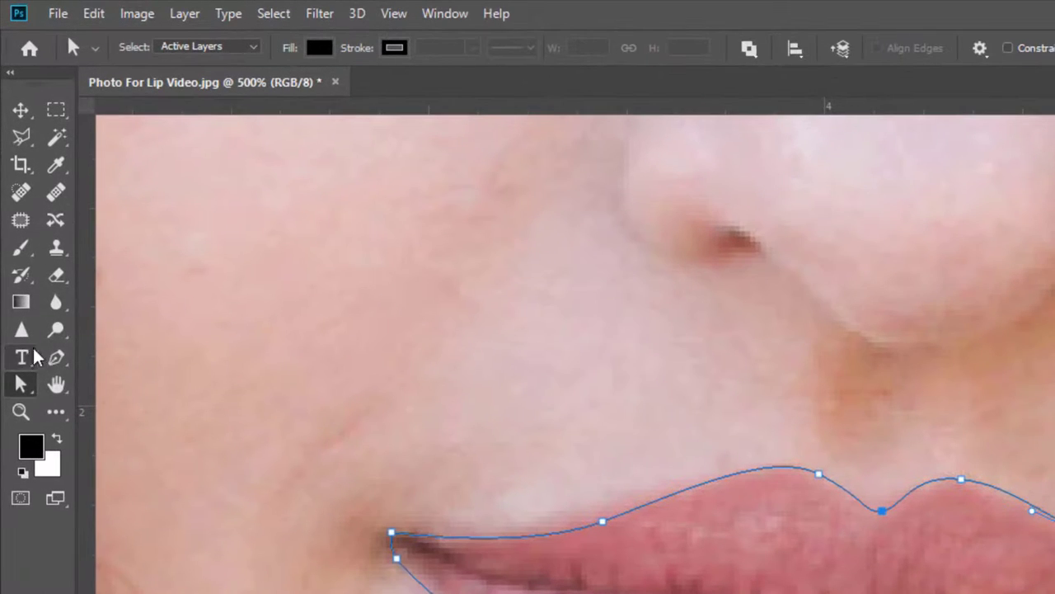
# Convert the lip path into a Shape 1 layer filled with pink ff97d2.
pyautogui.click(56, 357)
pyautogui.click(388, 45)
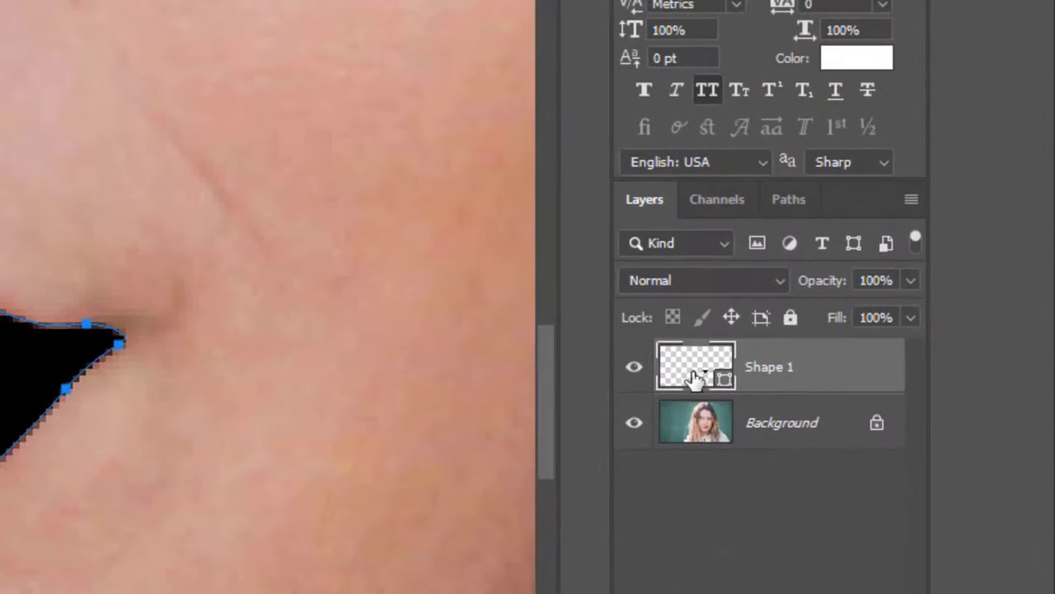
pyautogui.doubleClick(699, 381)
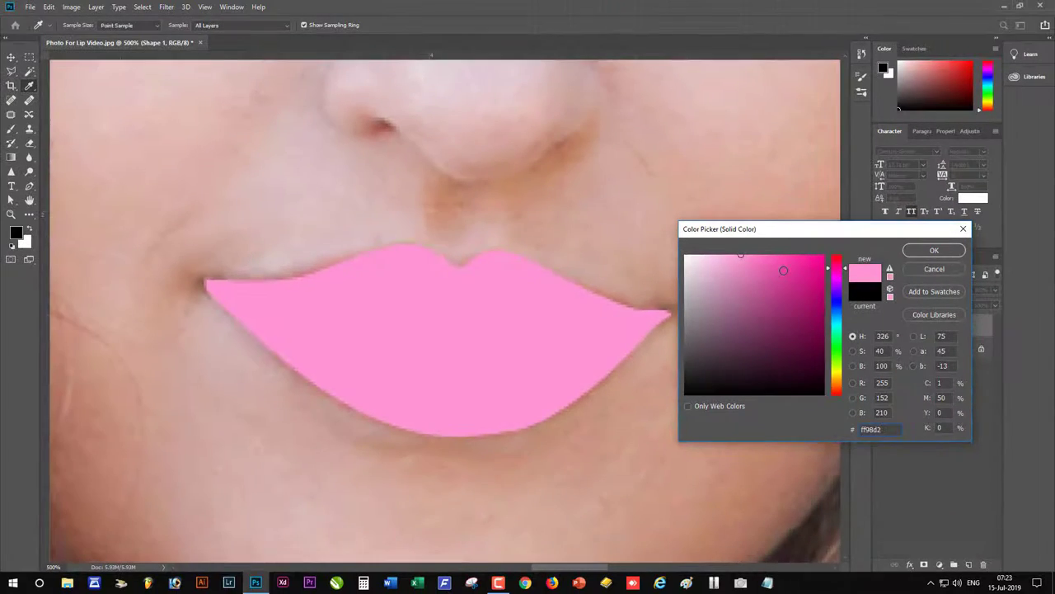
pyautogui.moveTo(783, 270); pyautogui.dragTo(741, 256)
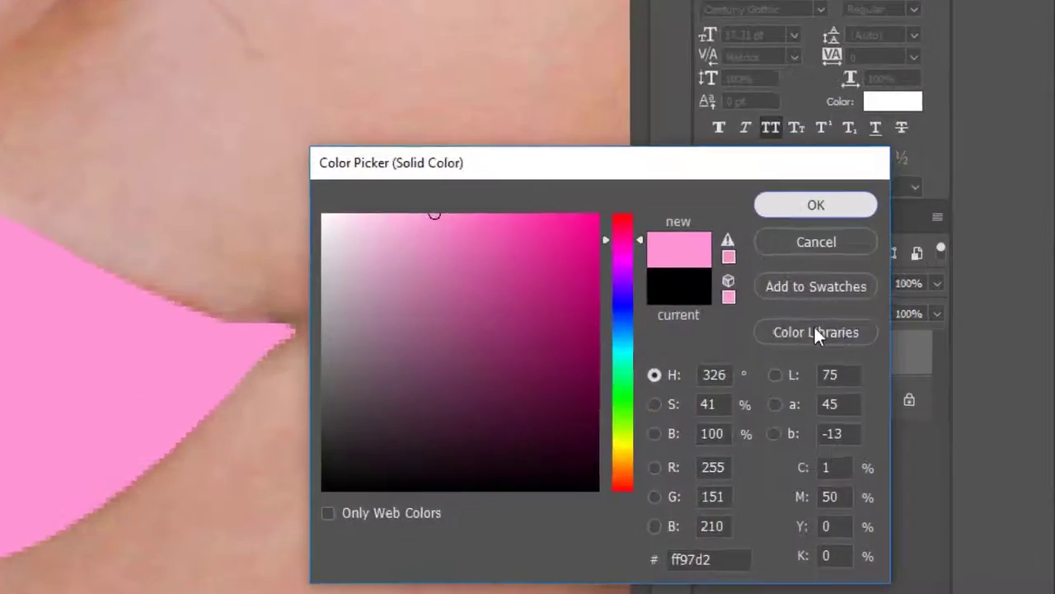
pyautogui.click(816, 205)
# Set Shape 1's blend mode to Multiply and view the whole face.
pyautogui.click(669, 278)
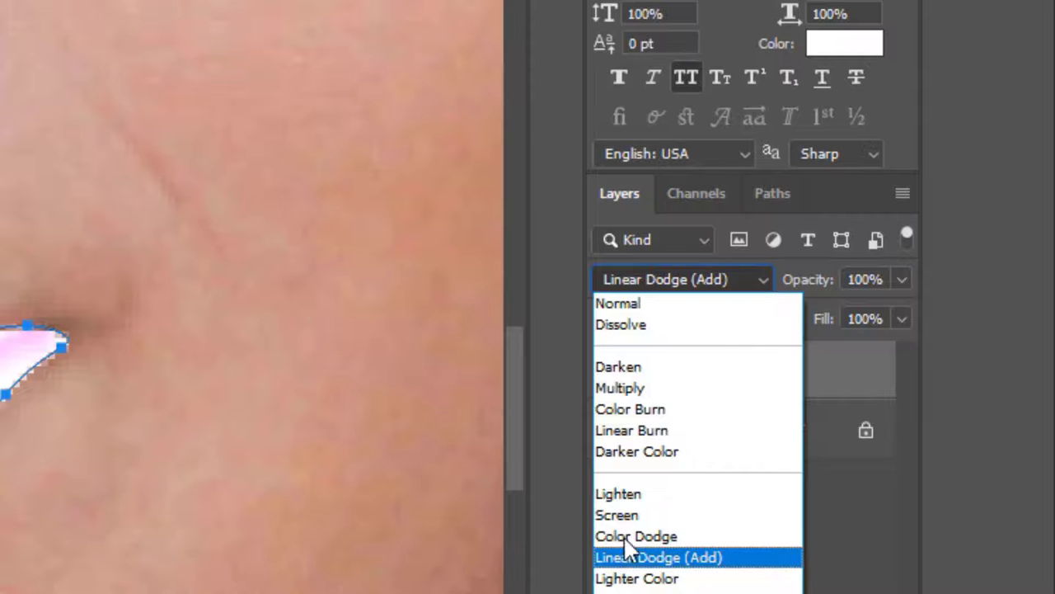
pyautogui.click(683, 388)
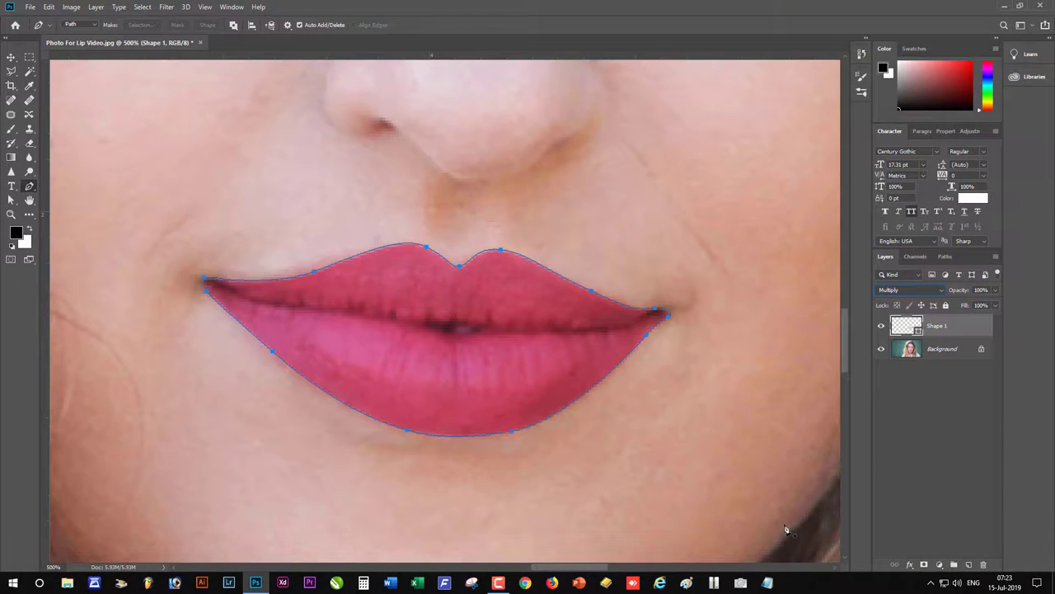
pyautogui.hotkey('ctrl', '1')
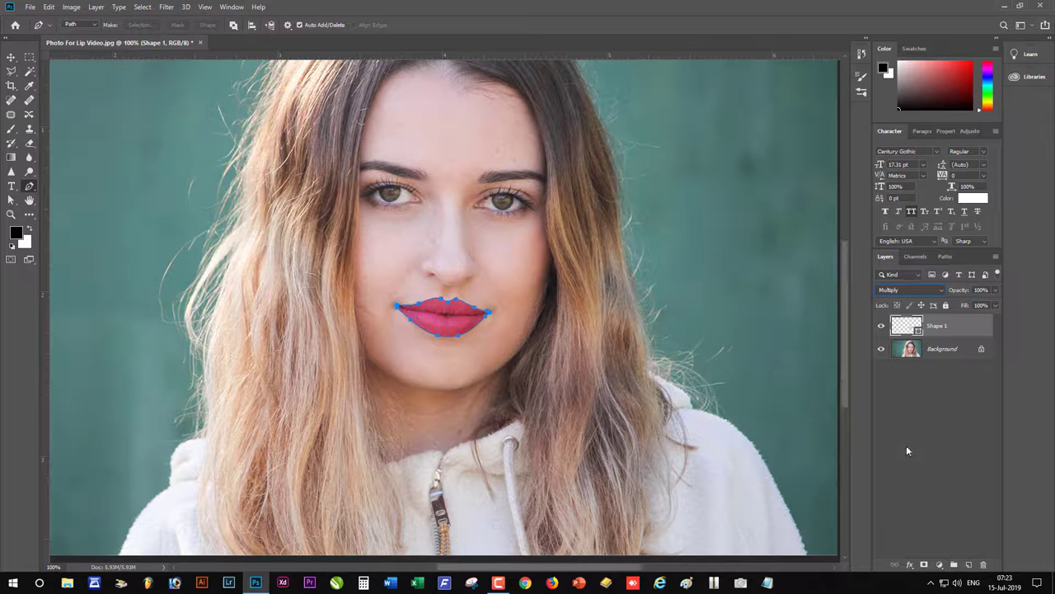
pyautogui.click(944, 347)
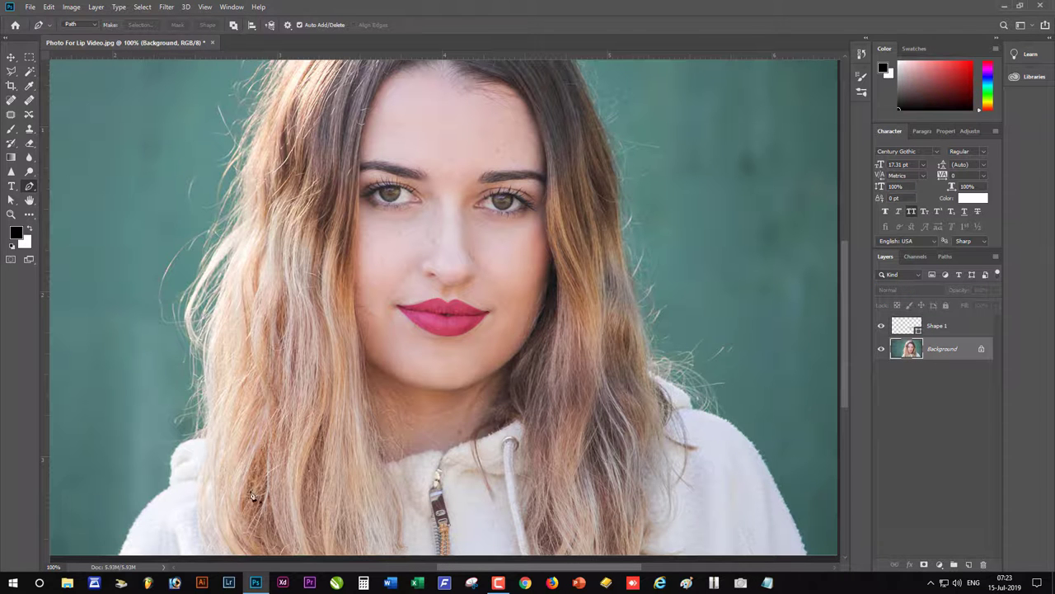
# Add a layer mask to Shape 1 and brush along the lower lip edge.
pyautogui.hotkey('ctrl', '+')
pyautogui.hotkey('ctrl', '+')
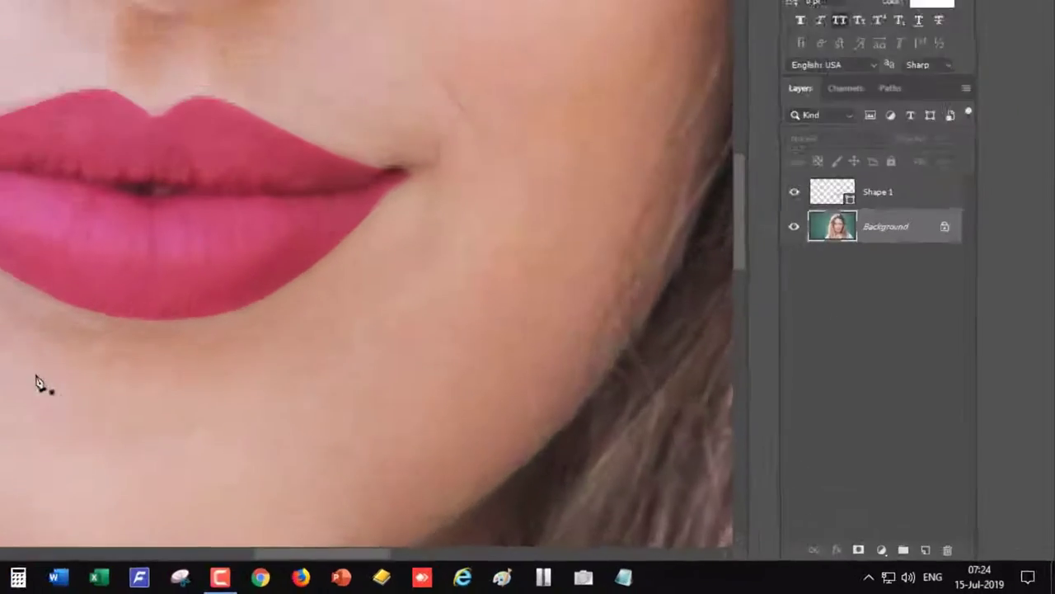
pyautogui.click(937, 326)
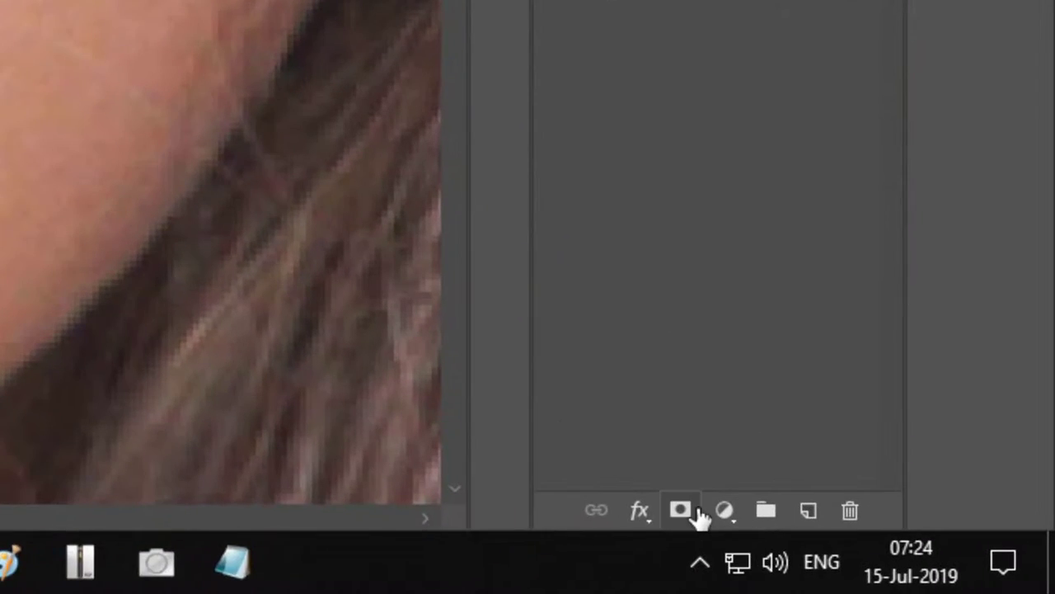
pyautogui.click(924, 564)
pyautogui.hotkey('ctrl', '+')
pyautogui.click(22, 247)
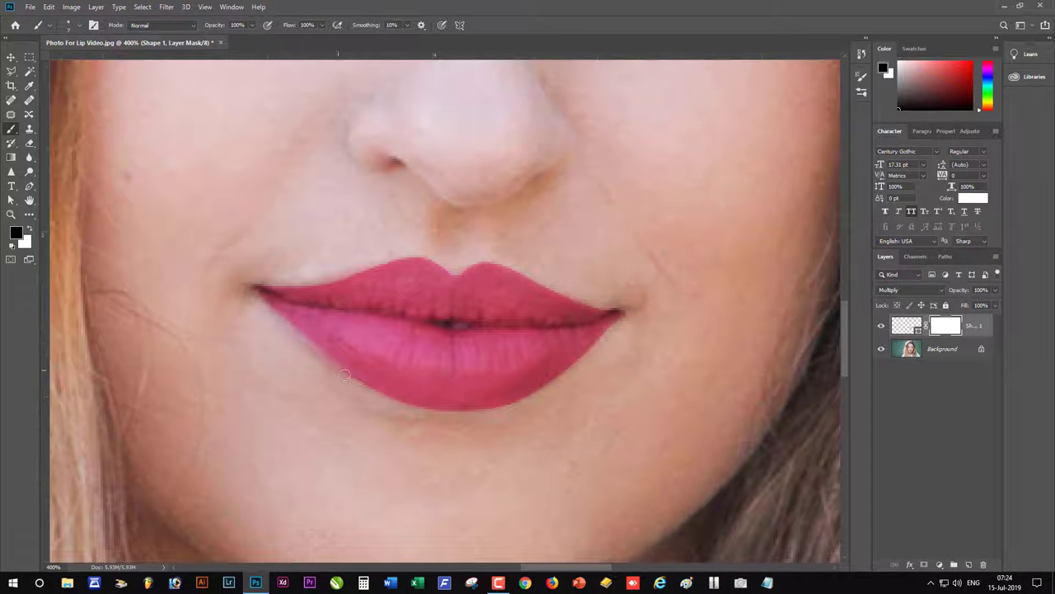
pyautogui.moveTo(369, 390); pyautogui.dragTo(483, 410)
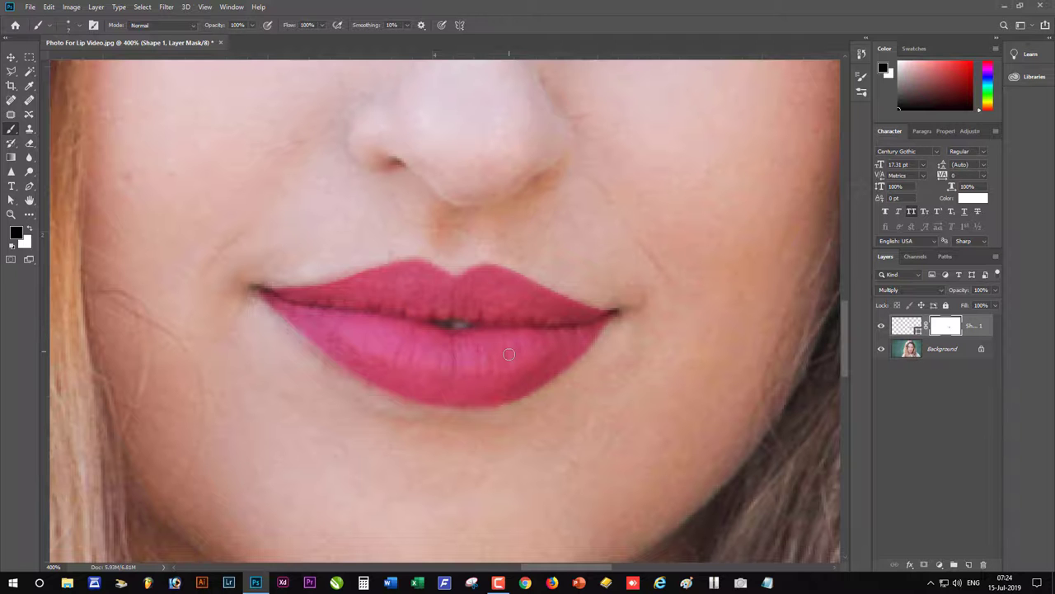
pyautogui.hotkey('ctrl', '0')
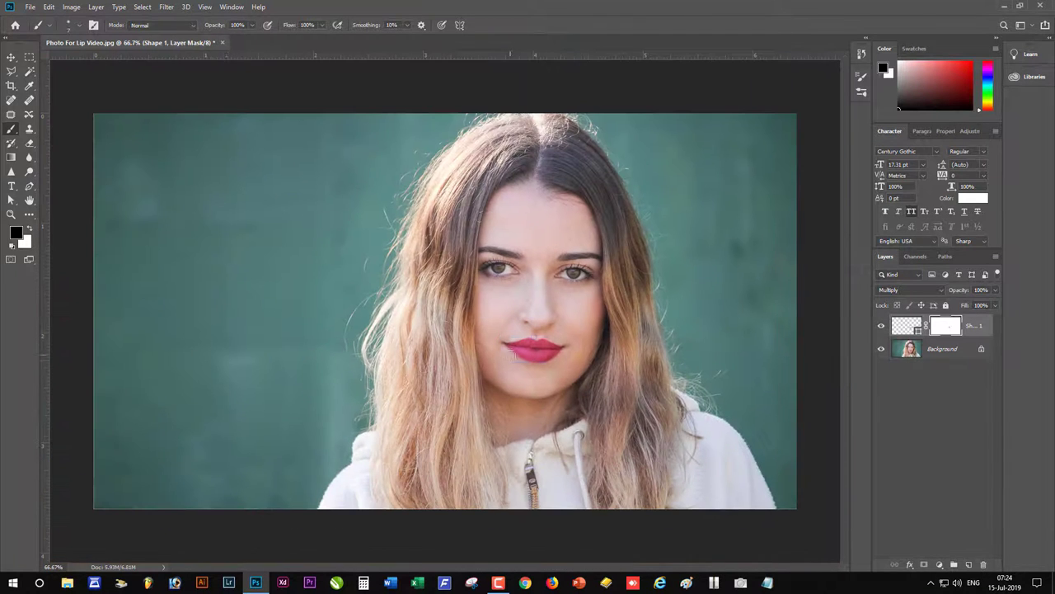
# Recolour the Shape 1 lip fill to a brighter, saturated pink in the Color Picker.
pyautogui.click(12, 59)
pyautogui.doubleClick(907, 325)
pyautogui.click(792, 344)
pyautogui.moveTo(768, 338); pyautogui.dragTo(725, 277)
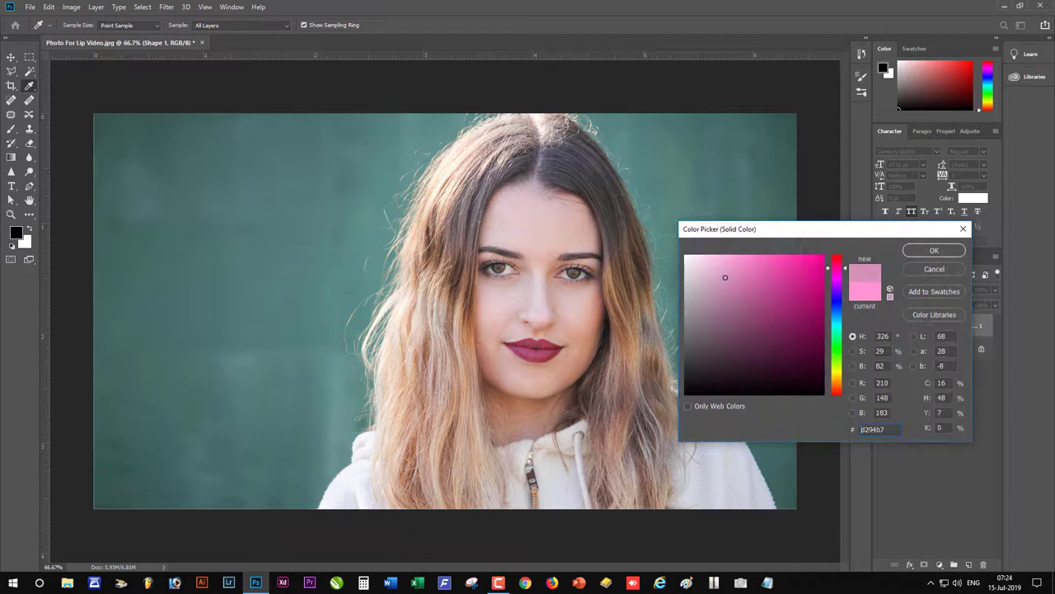
pyautogui.hotkey('ctrl', '+')
pyautogui.hotkey('ctrl', '+')
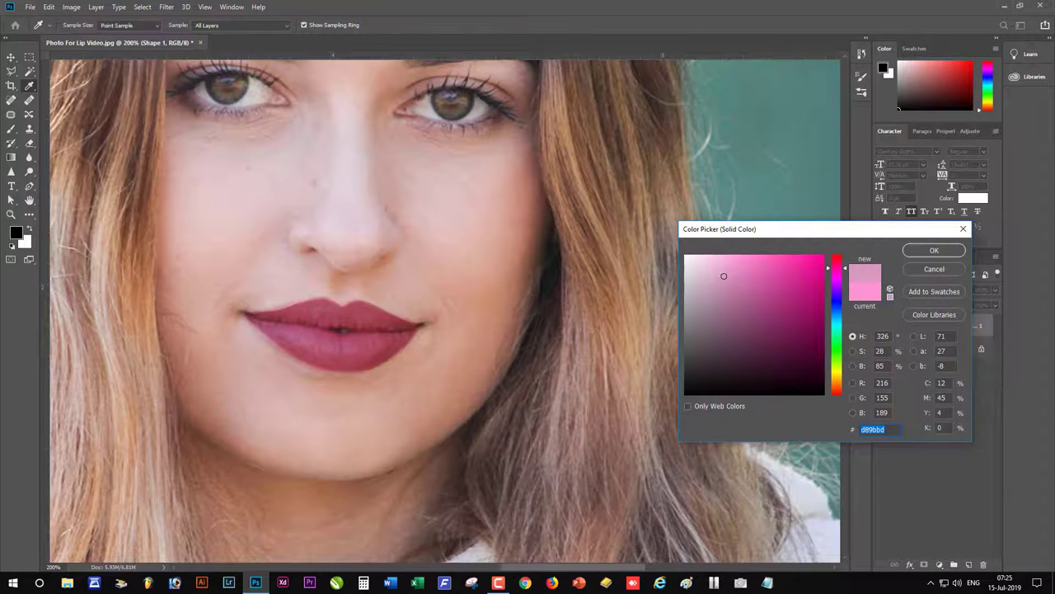
pyautogui.moveTo(724, 276)
pyautogui.mouseDown()
pyautogui.moveTo(775, 268)
pyautogui.moveTo(768, 263)
pyautogui.mouseUp()
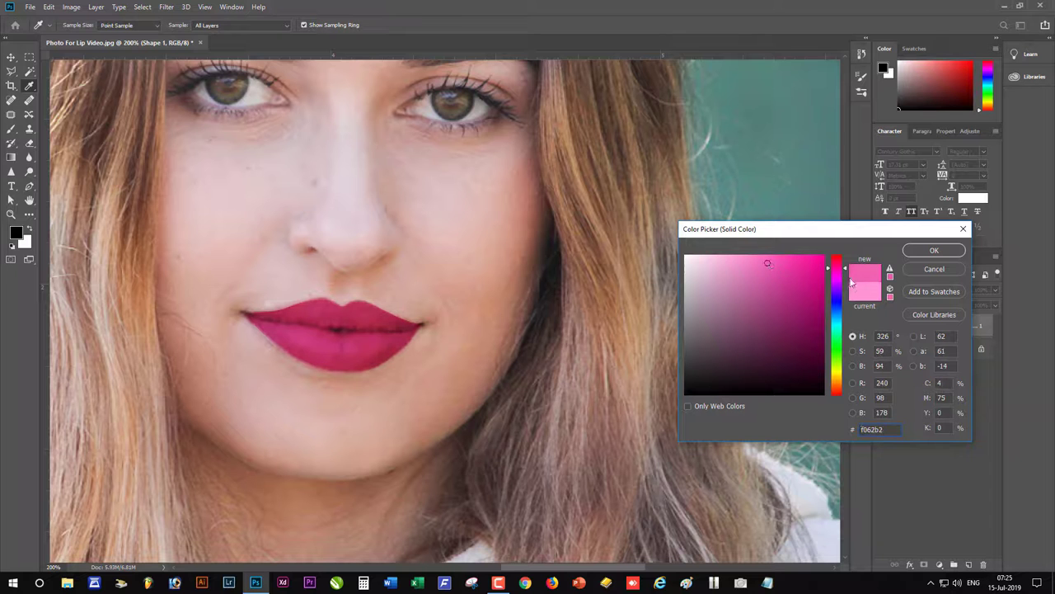
pyautogui.moveTo(836, 268)
pyautogui.mouseDown()
pyautogui.moveTo(839, 298)
pyautogui.moveTo(839, 258)
pyautogui.moveTo(839, 268)
pyautogui.moveTo(746, 254)
pyautogui.mouseUp()
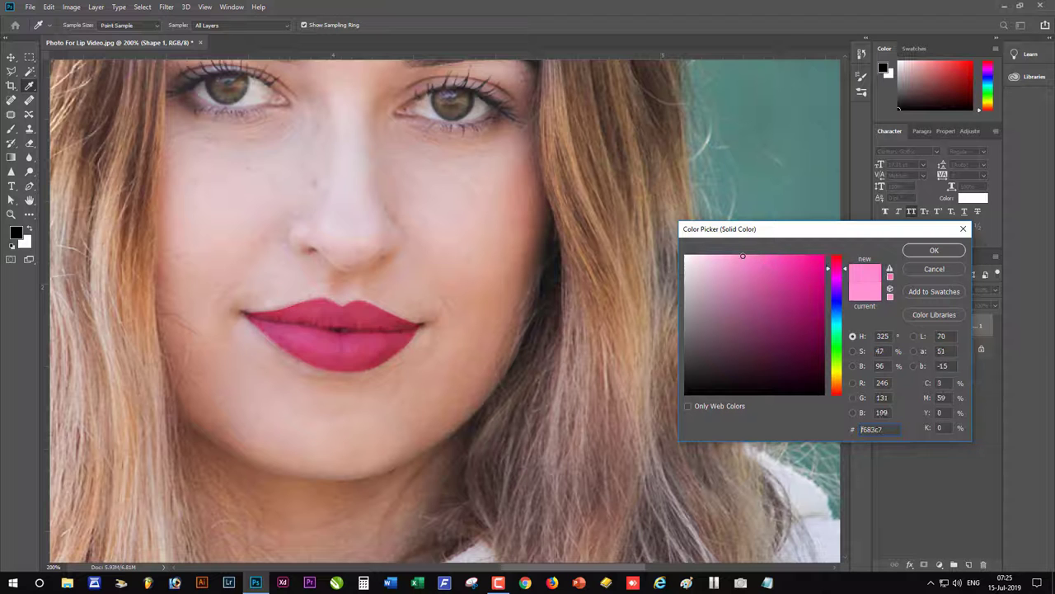
pyautogui.press('Return')
# Open Line.png and drag the girl-power graphic into the portrait's upper left as Layer 1.
pyautogui.press('v')
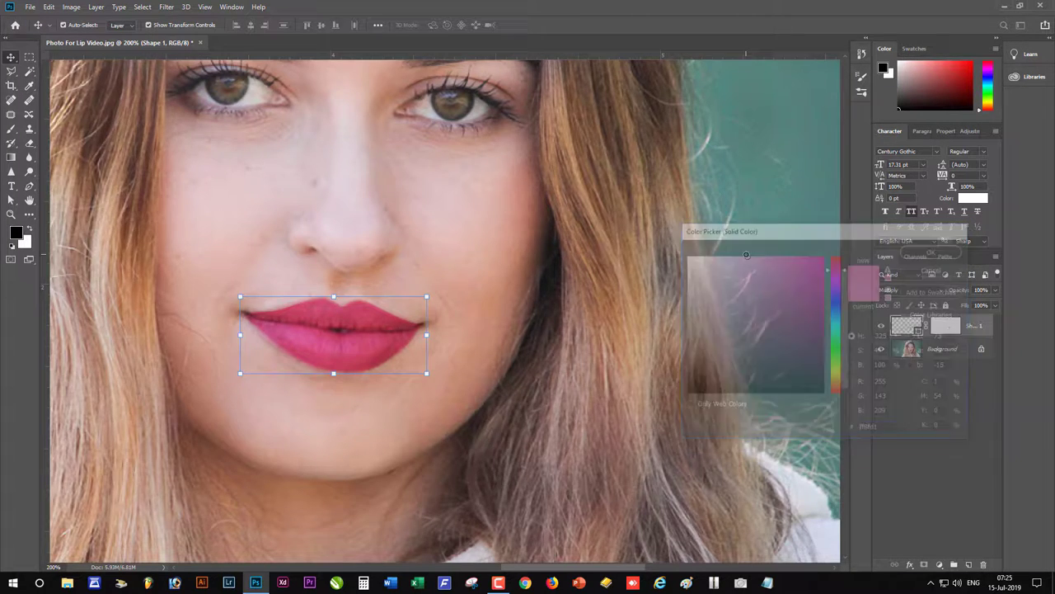
pyautogui.hotkey('ctrl', '-')
pyautogui.hotkey('ctrl', '-')
pyautogui.hotkey('ctrl', '-')
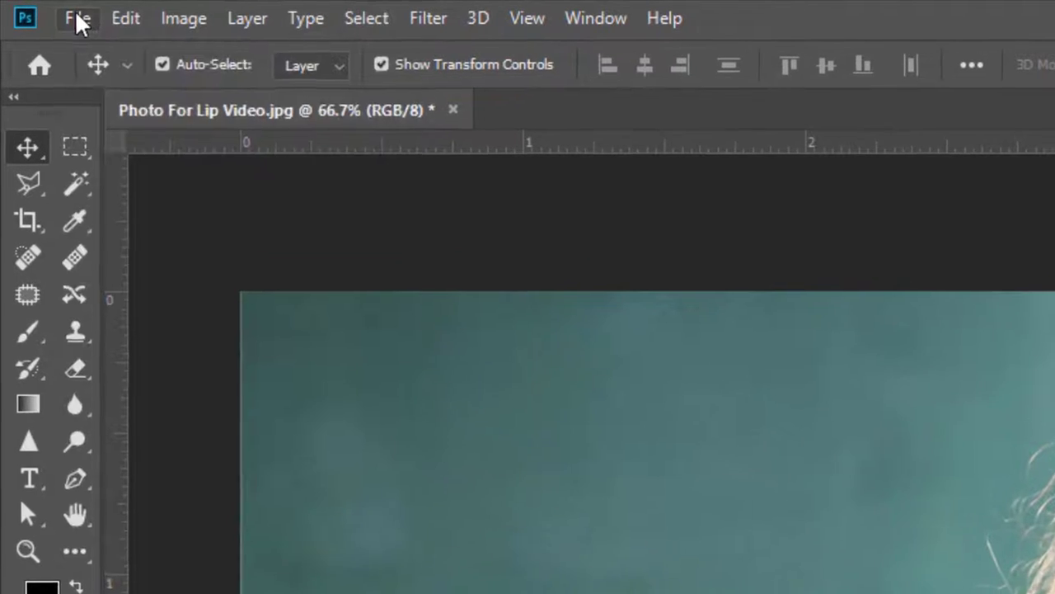
pyautogui.click(42, 10)
pyautogui.click(101, 80)
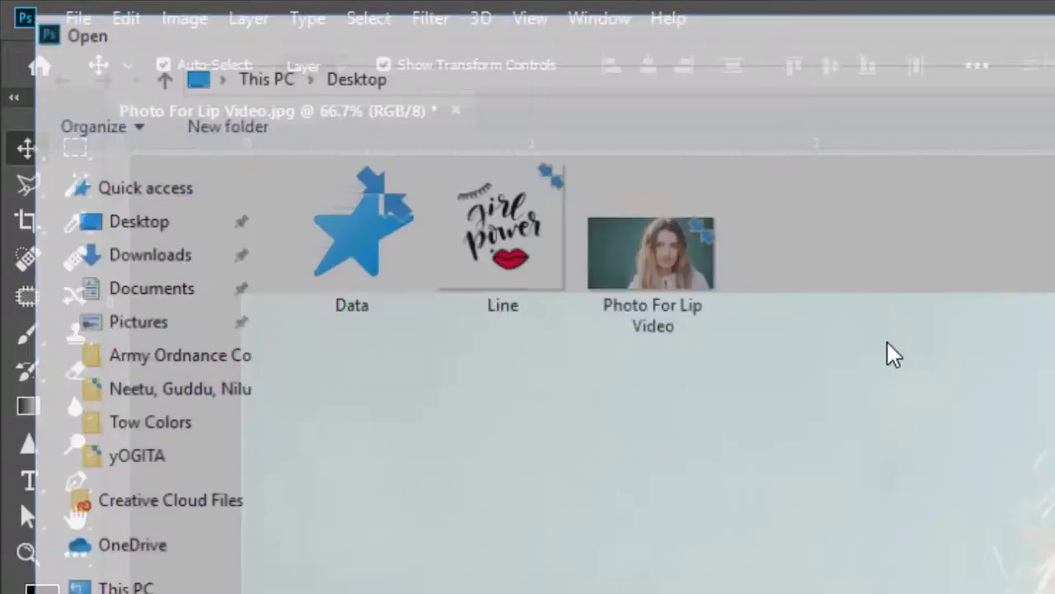
pyautogui.click(173, 103)
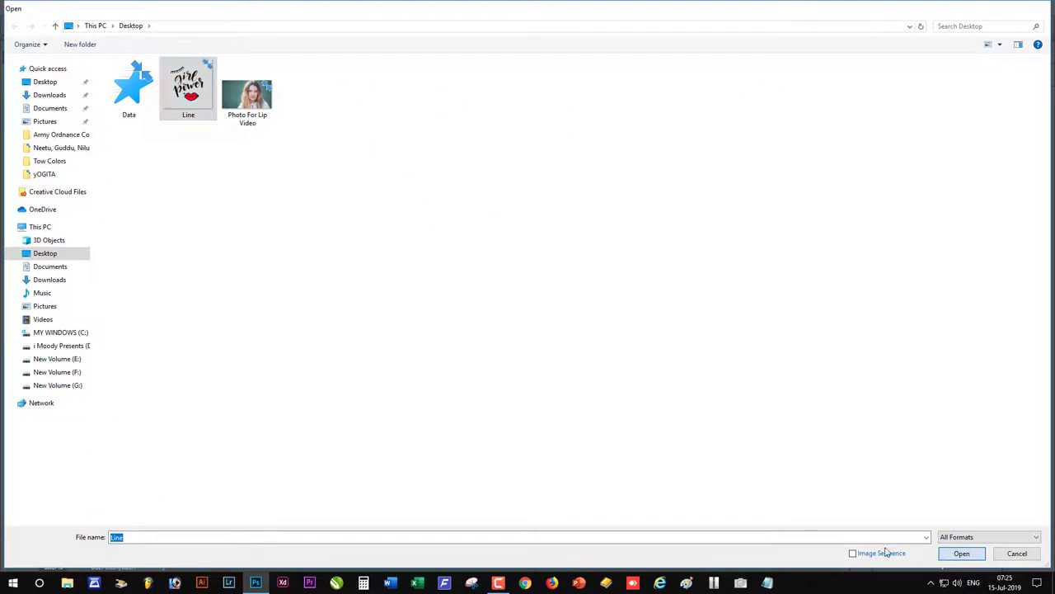
pyautogui.click(957, 553)
pyautogui.moveTo(468, 359); pyautogui.dragTo(277, 289)
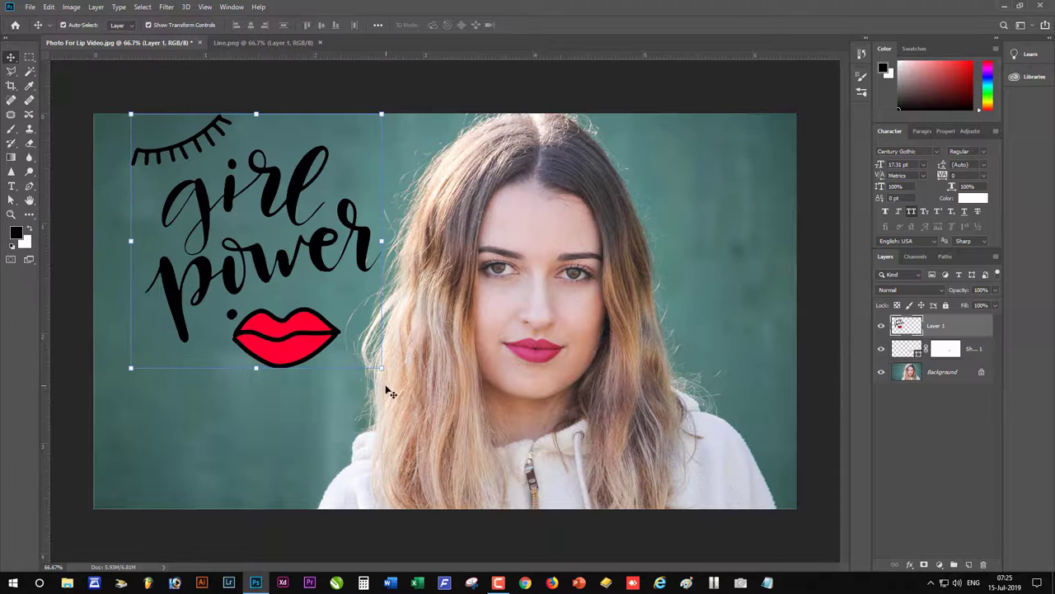
pyautogui.moveTo(283, 330); pyautogui.dragTo(270, 356)
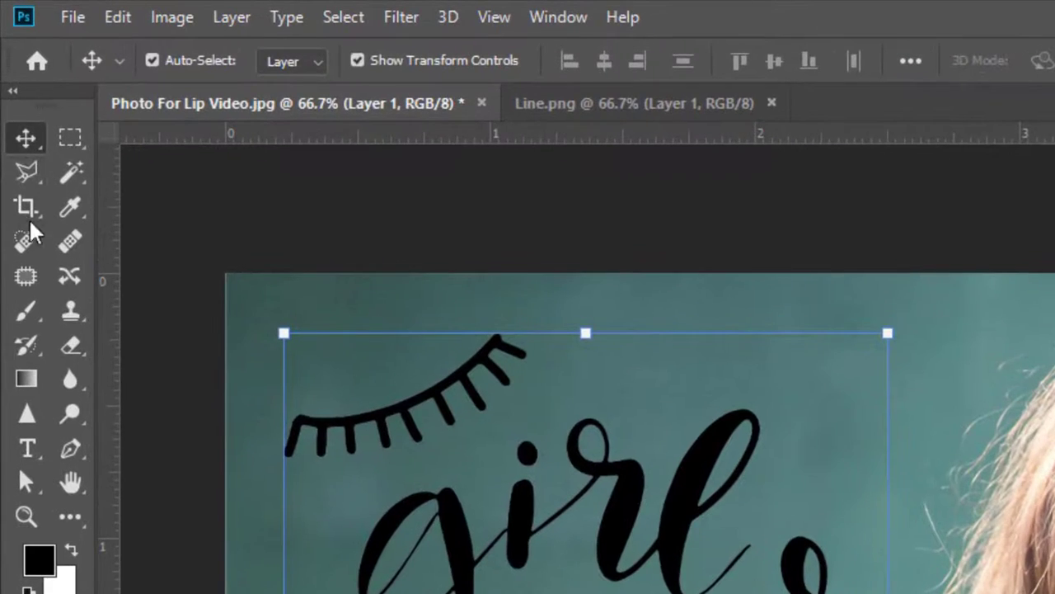
# Select the girl power lettering and eyelashes with a Polygonal Lasso outline.
pyautogui.click(11, 71)
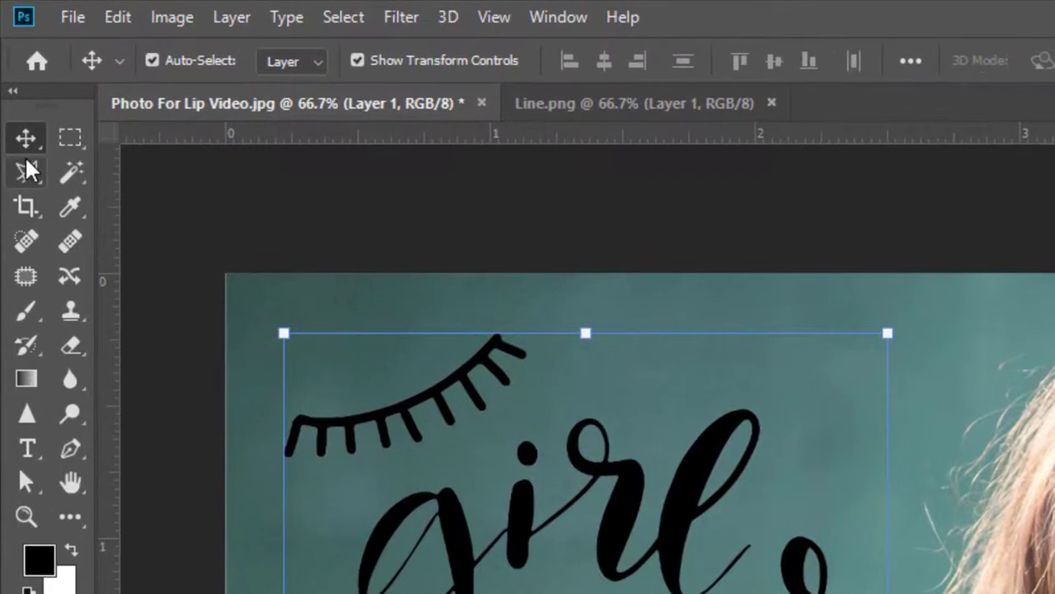
pyautogui.click(76, 149)
pyautogui.click(350, 89)
pyautogui.click(382, 280)
pyautogui.click(322, 317)
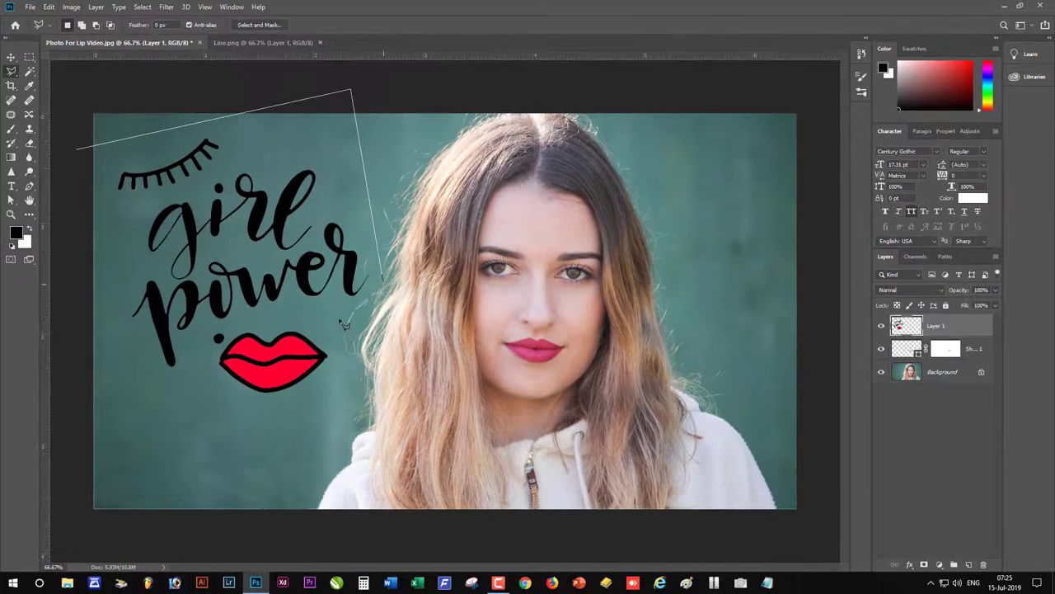
pyautogui.click(263, 320)
pyautogui.click(166, 396)
pyautogui.click(76, 315)
pyautogui.doubleClick(76, 173)
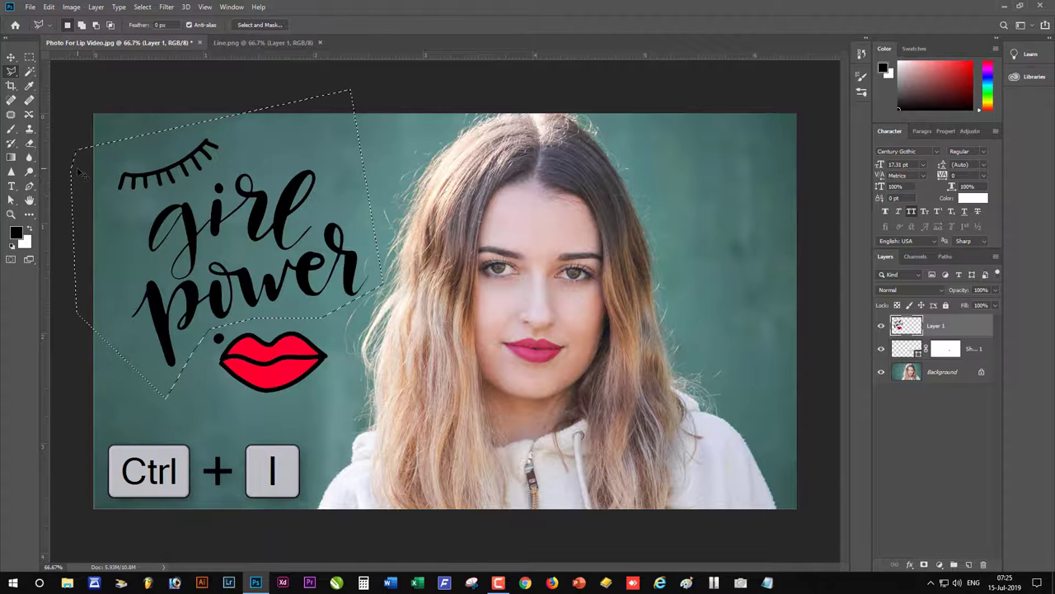
# Invert the selected lettering and eyelashes to white, then deselect.
pyautogui.hotkey('ctrl', 'i')
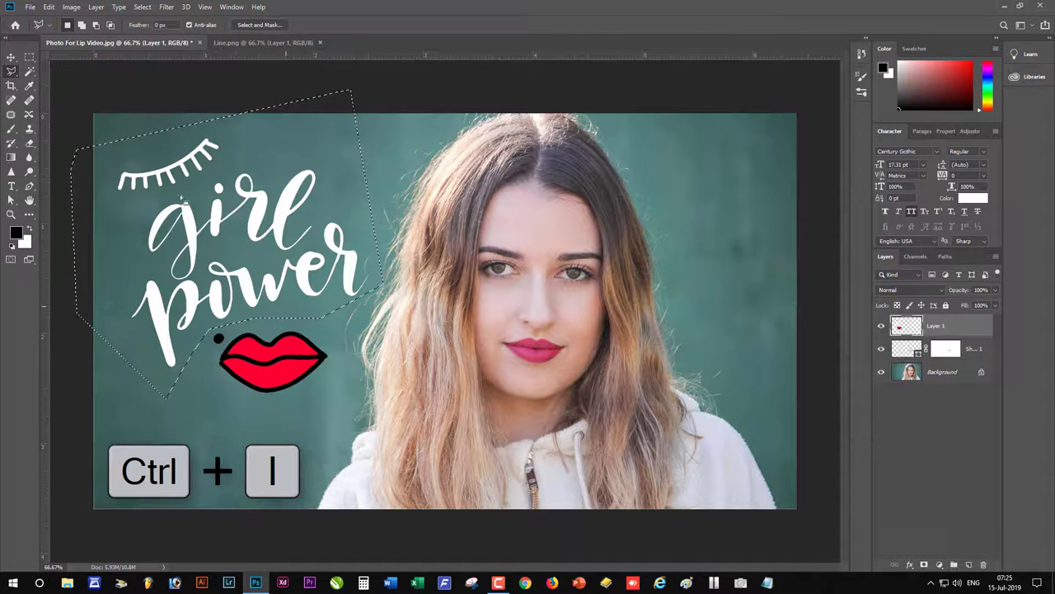
pyautogui.press('m')
pyautogui.hotkey('ctrl', 'd')
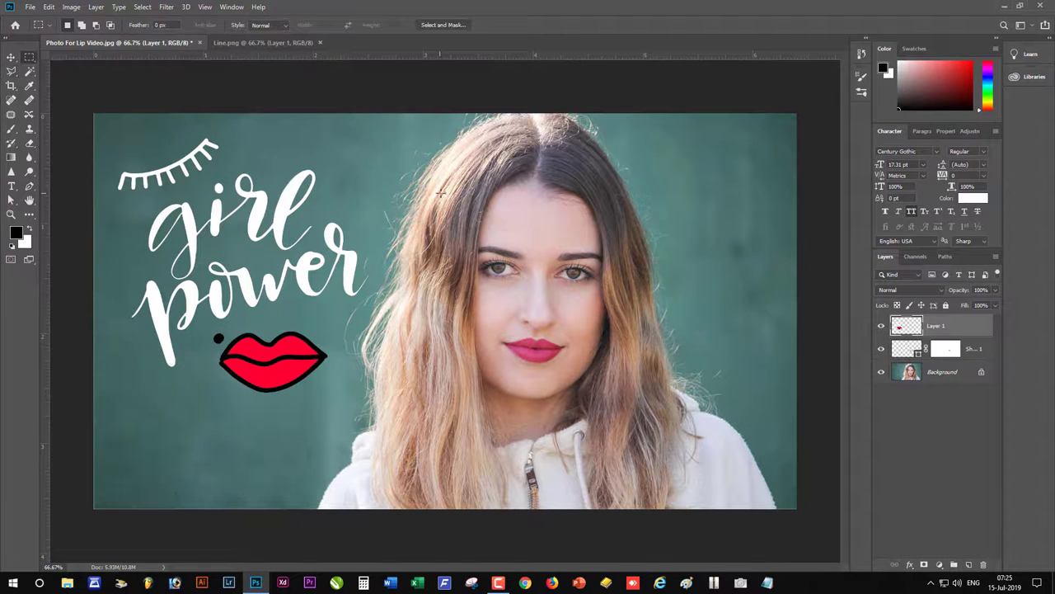
pyautogui.press('t')
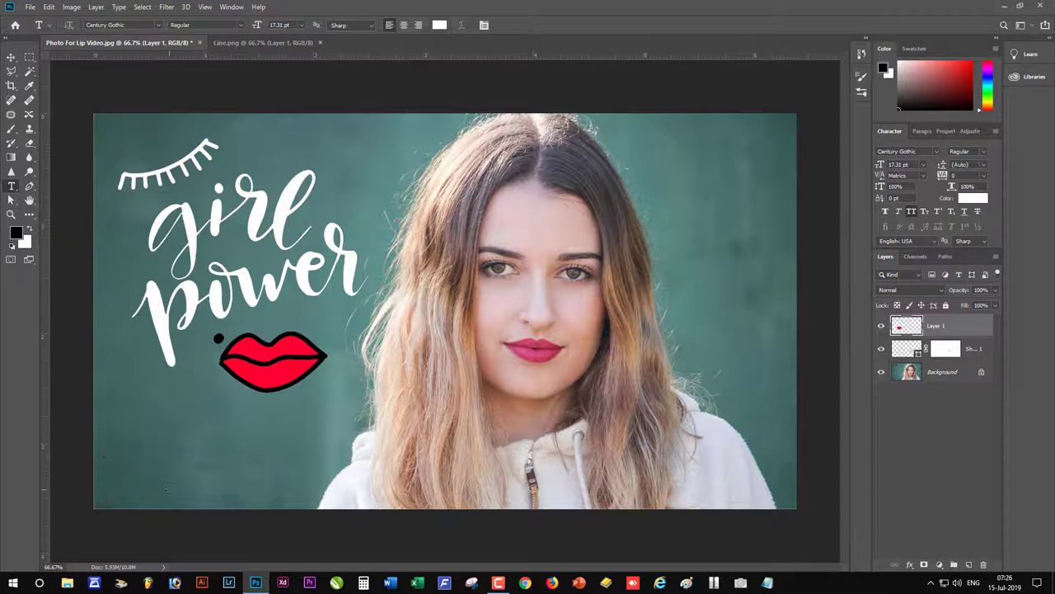
# Type the hashtags '#APTLORE' and '#IMOODYPRESENTS' at the lower left, correcting typos.
pyautogui.click(109, 474)
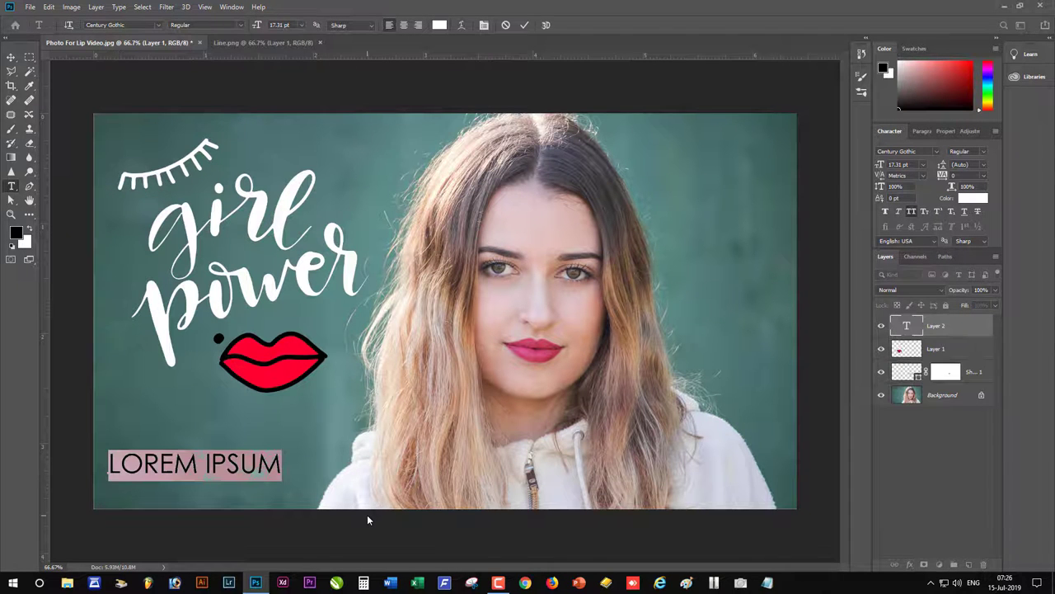
pyautogui.write('#')
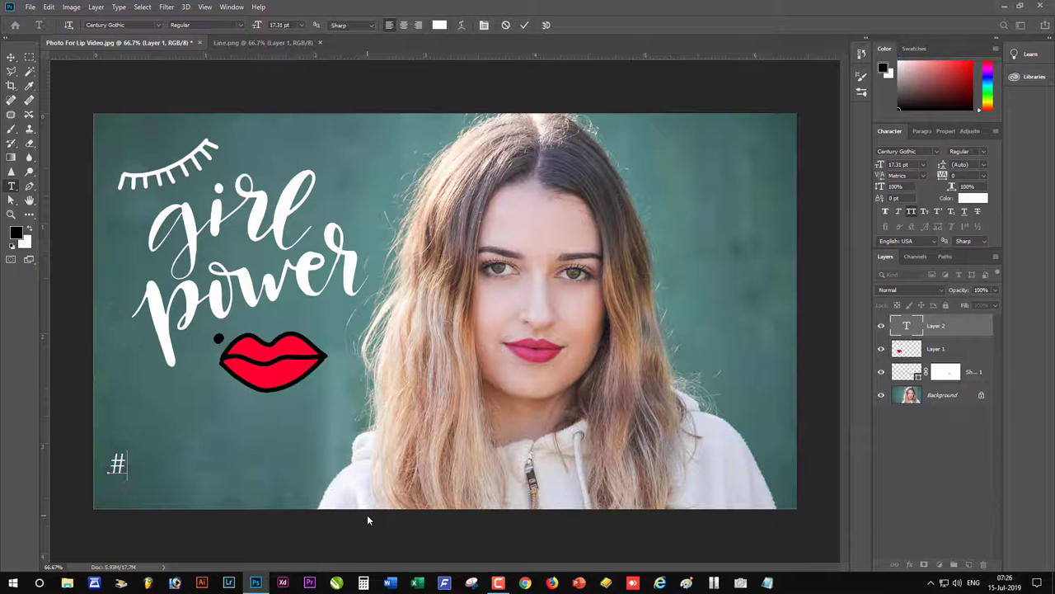
pyautogui.write('APTLORE')
pyautogui.write('#IMOODYPREE')
pyautogui.press('BackSpace')
pyautogui.write('S')
pyautogui.press('BackSpace')
pyautogui.press('BackSpace')
pyautogui.press('BackSpace')
pyautogui.press('BackSpace')
pyautogui.write('PRESENTS')
pyautogui.hotkey('ctrl', 'a')
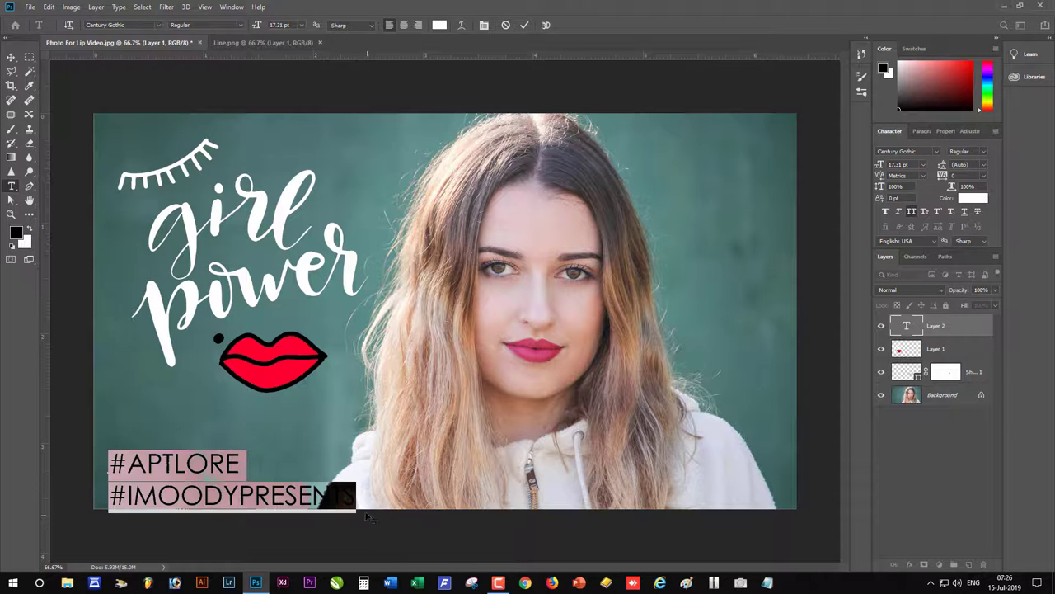
pyautogui.click(13, 58)
# Shrink the hashtag text to about 35% and place it in the lower-left corner.
pyautogui.moveTo(357, 503)
pyautogui.mouseDown()
pyautogui.moveTo(194, 493)
pyautogui.moveTo(162, 502)
pyautogui.mouseUp()
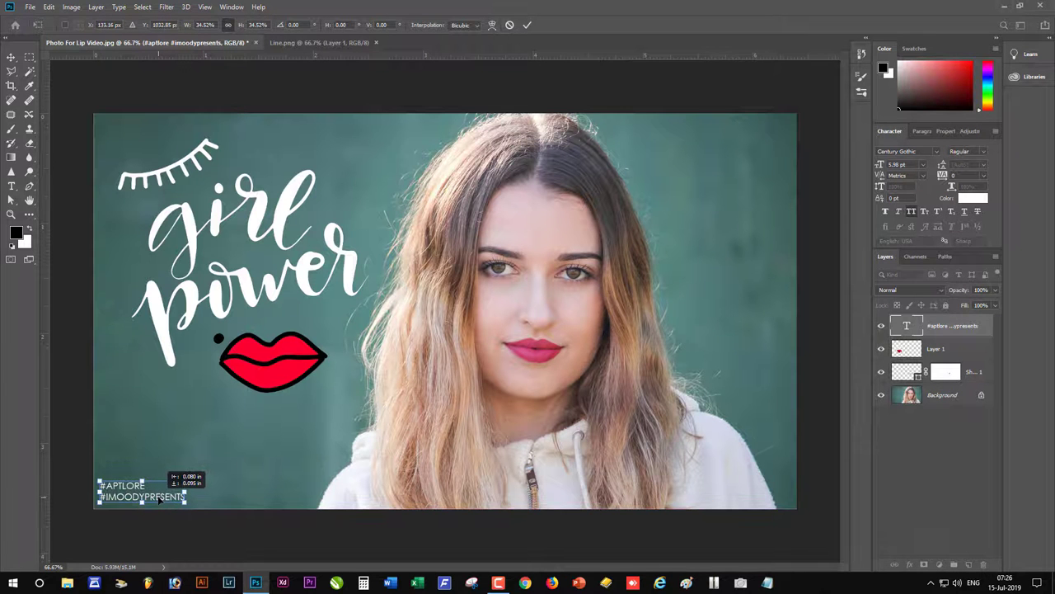
pyautogui.moveTo(159, 498); pyautogui.dragTo(159, 499)
pyautogui.press('Return')
# Scale the girl power graphic smaller from its corner handle.
pyautogui.hotkey('ctrl', '-')
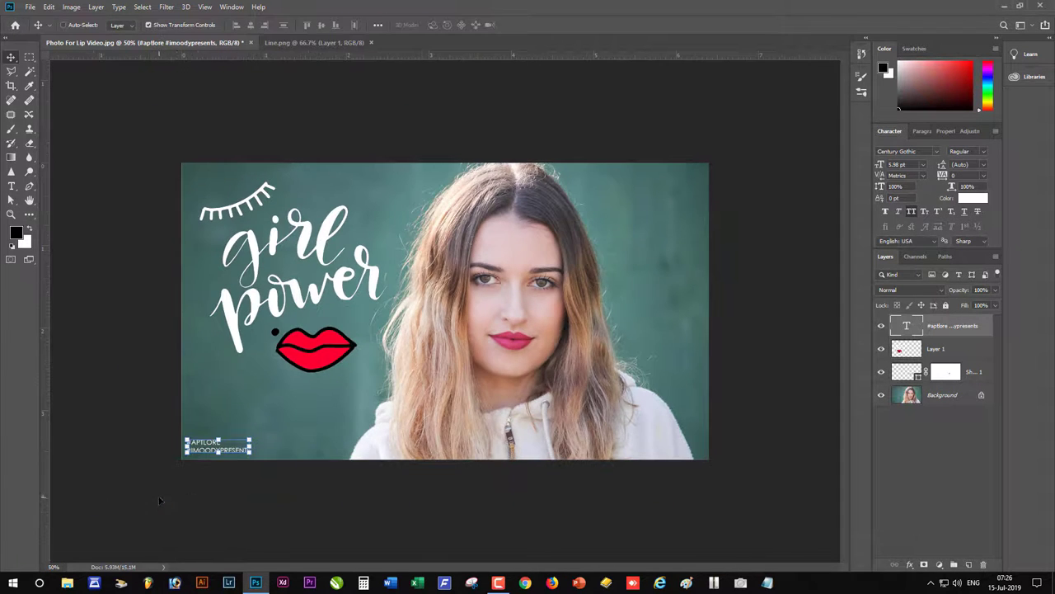
pyautogui.click(344, 371)
pyautogui.moveTo(390, 373); pyautogui.dragTo(374, 363)
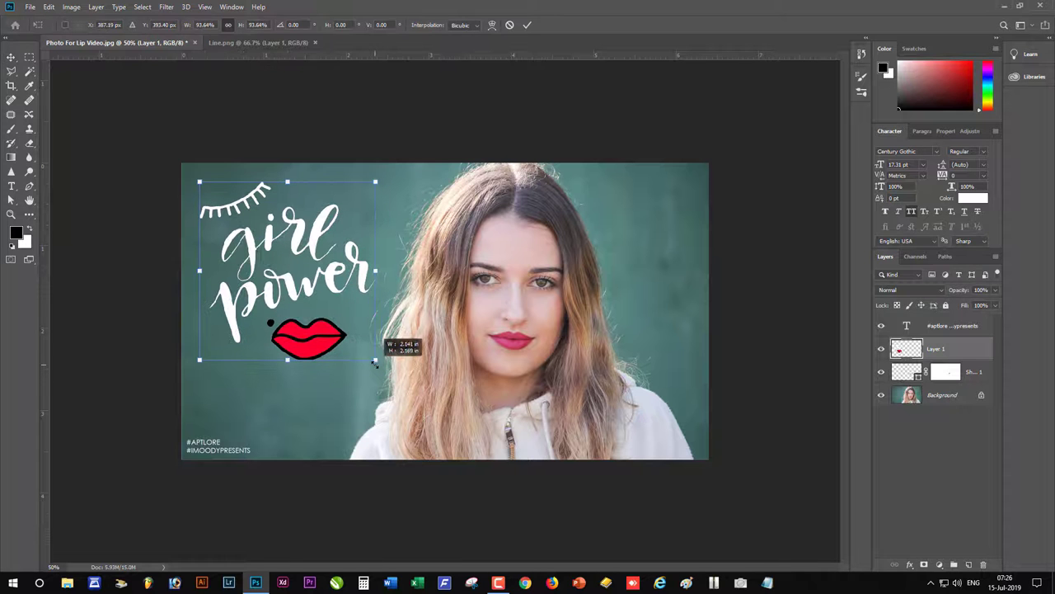
pyautogui.press('Return')
pyautogui.hotkey('ctrl', 's')
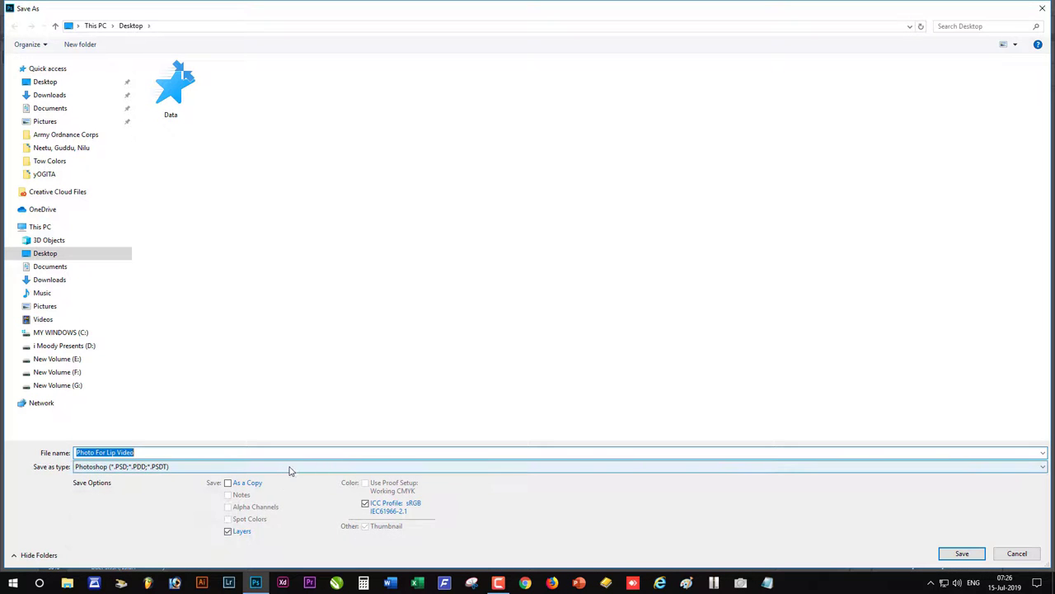
# Save 'Photo For Lip Video' as a Photoshop (*.PSD) file, accepting the default format options.
pyautogui.click(289, 466)
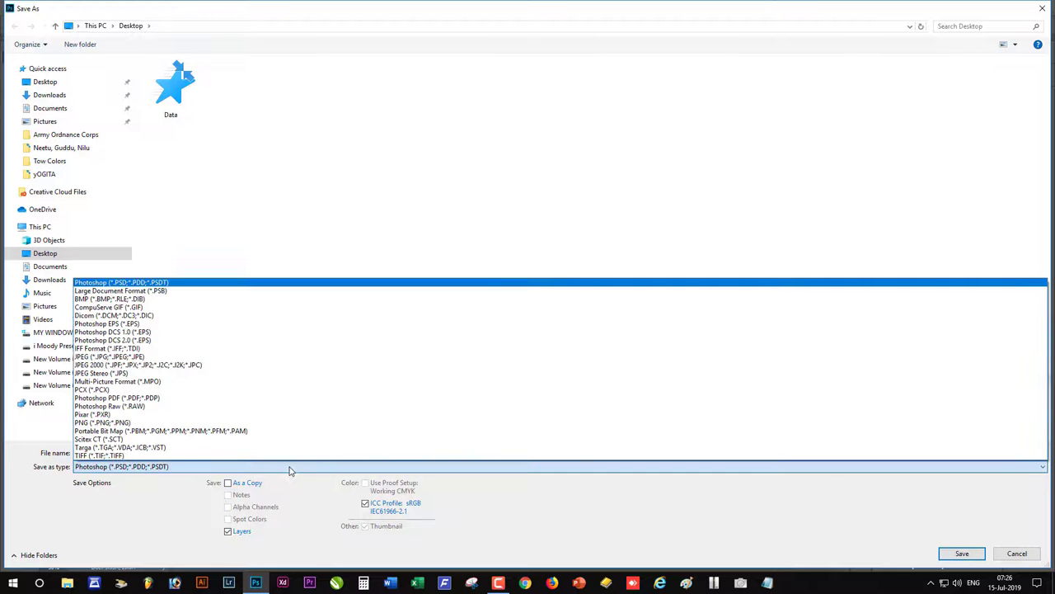
pyautogui.click(185, 284)
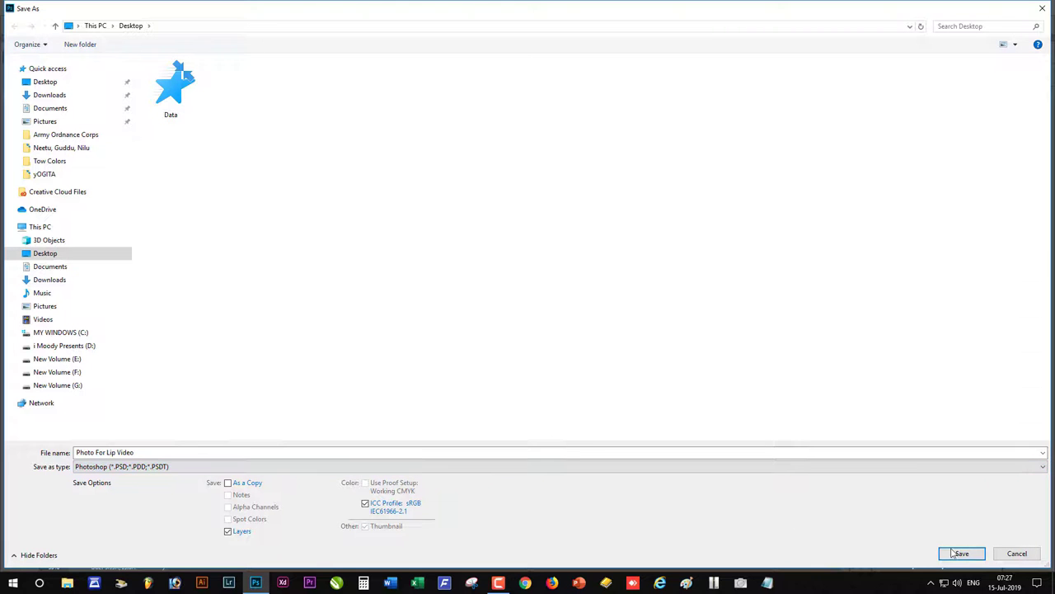
pyautogui.click(960, 554)
pyautogui.click(647, 165)
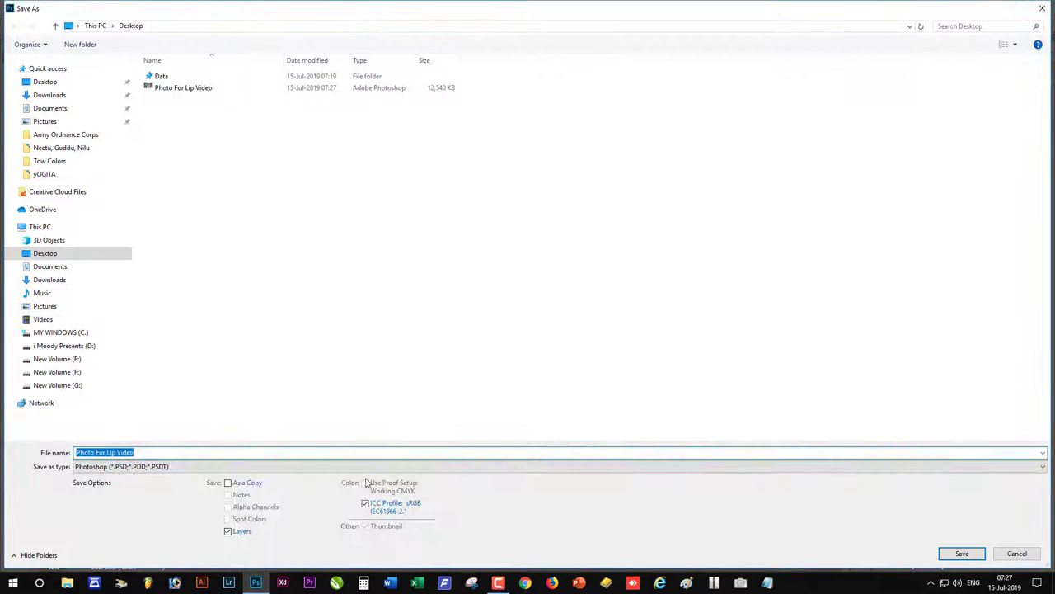
# Save a JPEG copy as 'Photo For Lip Videos' rather than replacing the existing JPEG.
pyautogui.click(365, 467)
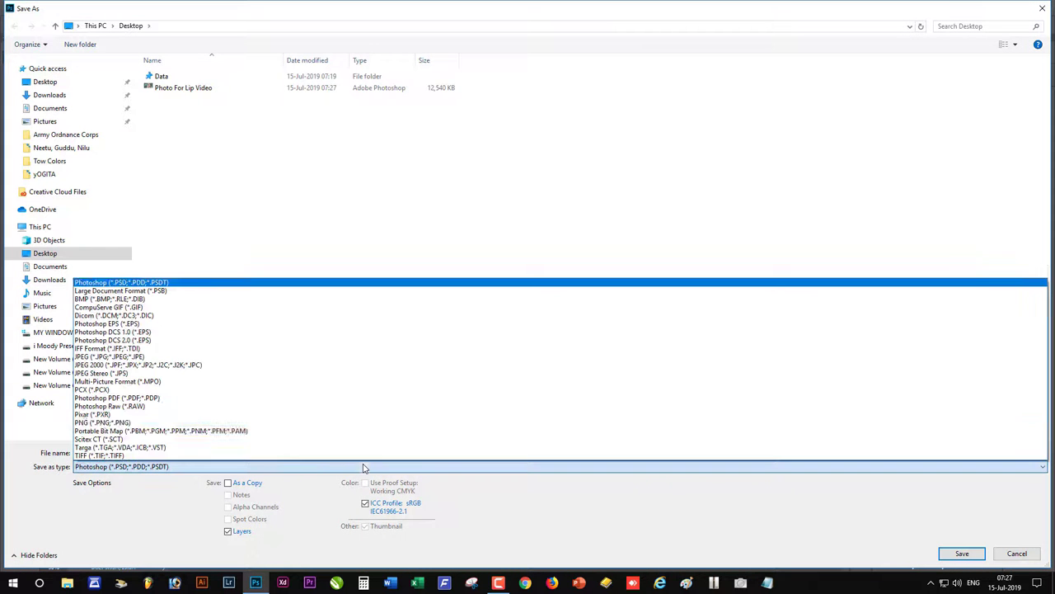
pyautogui.click(212, 360)
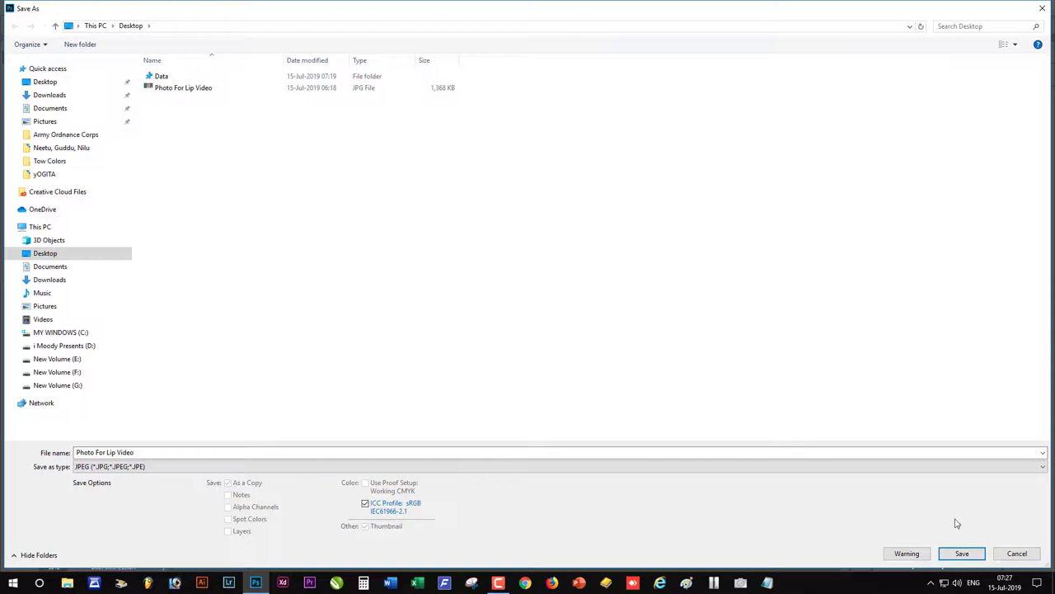
pyautogui.click(959, 553)
pyautogui.click(595, 291)
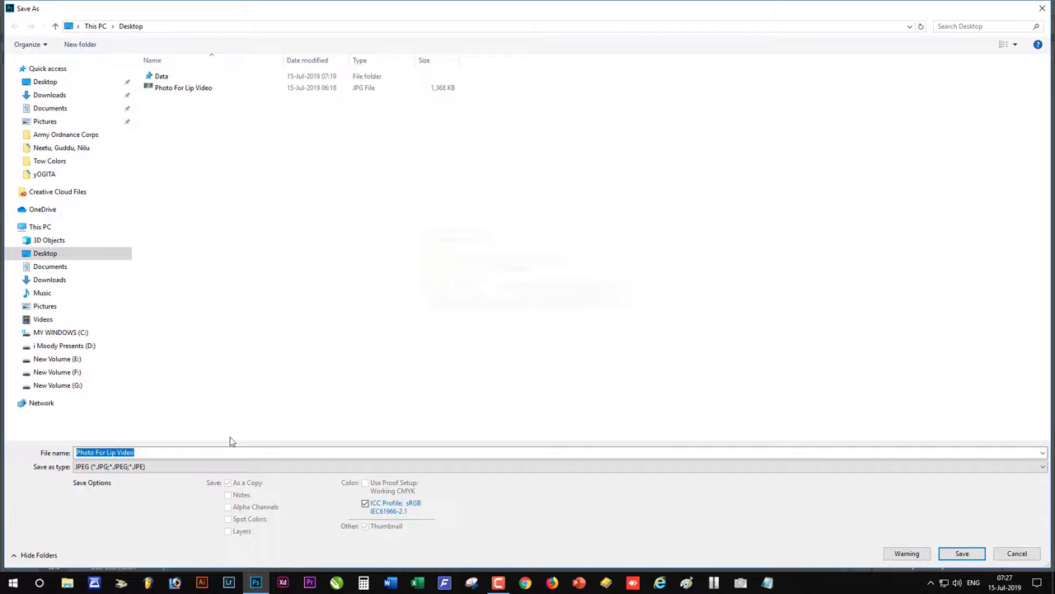
pyautogui.click(209, 452)
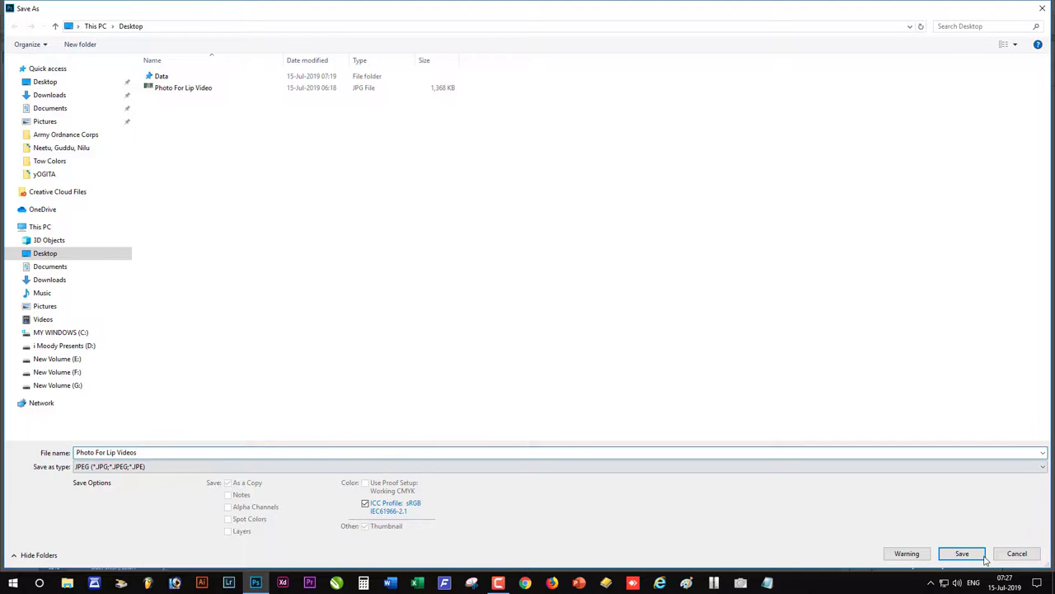
pyautogui.click(982, 557)
pyautogui.click(586, 145)
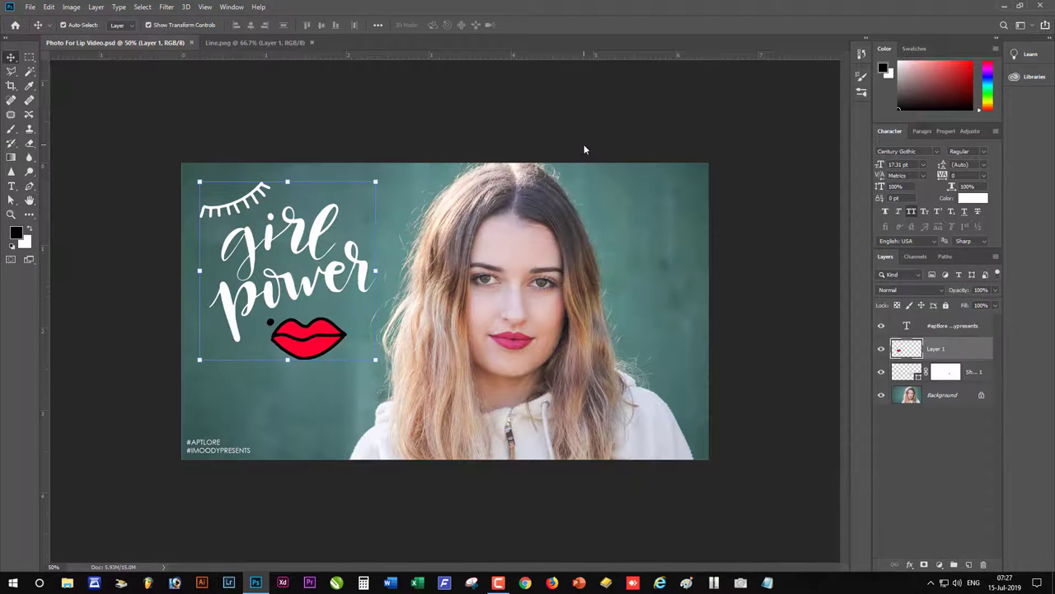
pyautogui.click(540, 350)
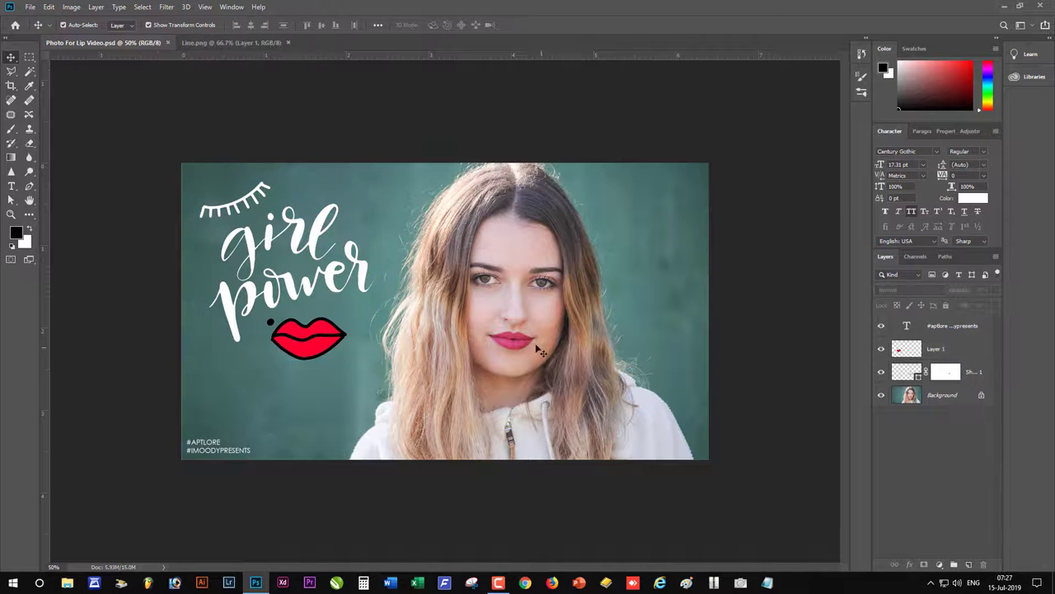
pyautogui.click(526, 350)
pyautogui.click(881, 372)
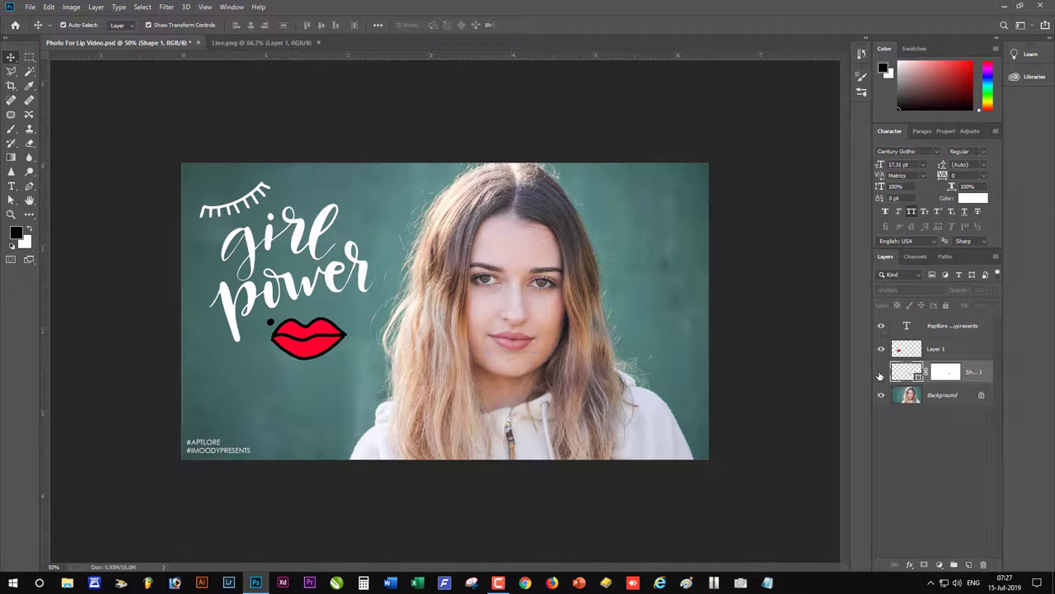
pyautogui.click(880, 371)
pyautogui.click(881, 372)
pyautogui.click(881, 372)
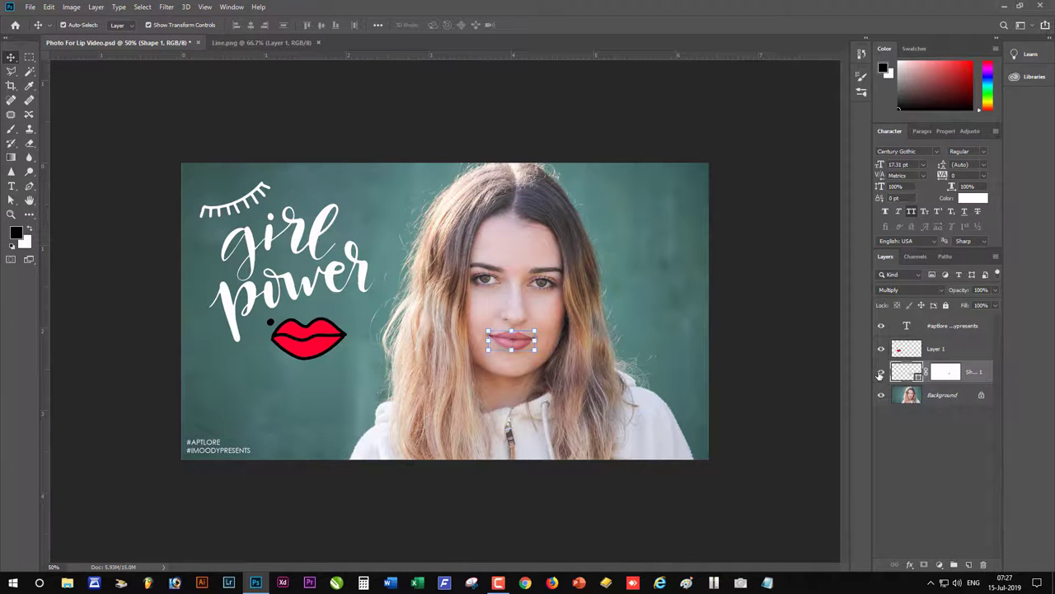
pyautogui.click(879, 376)
pyautogui.click(879, 376)
pyautogui.click(796, 389)
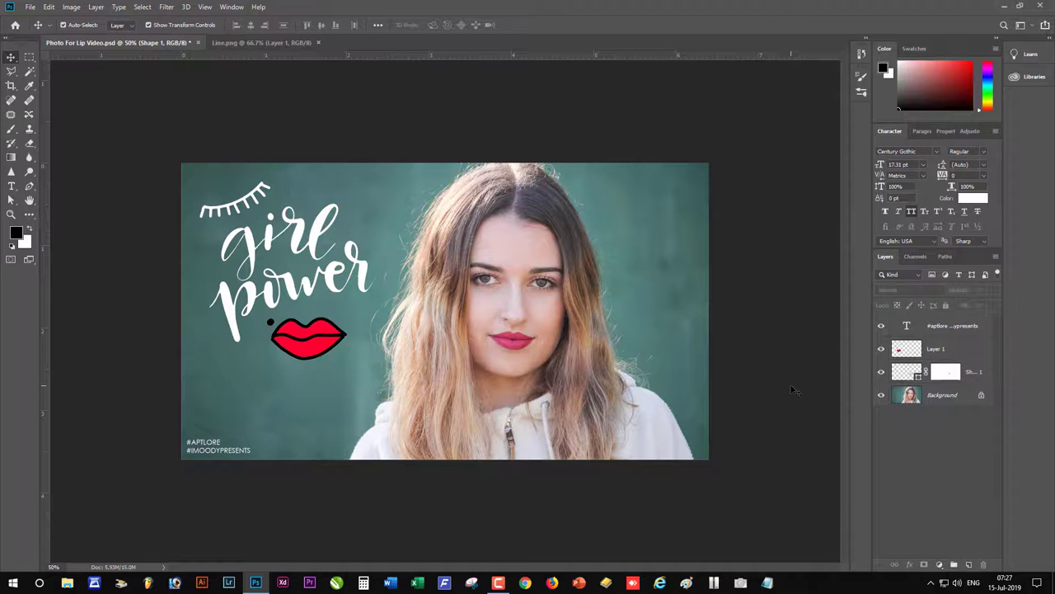
pyautogui.click(881, 372)
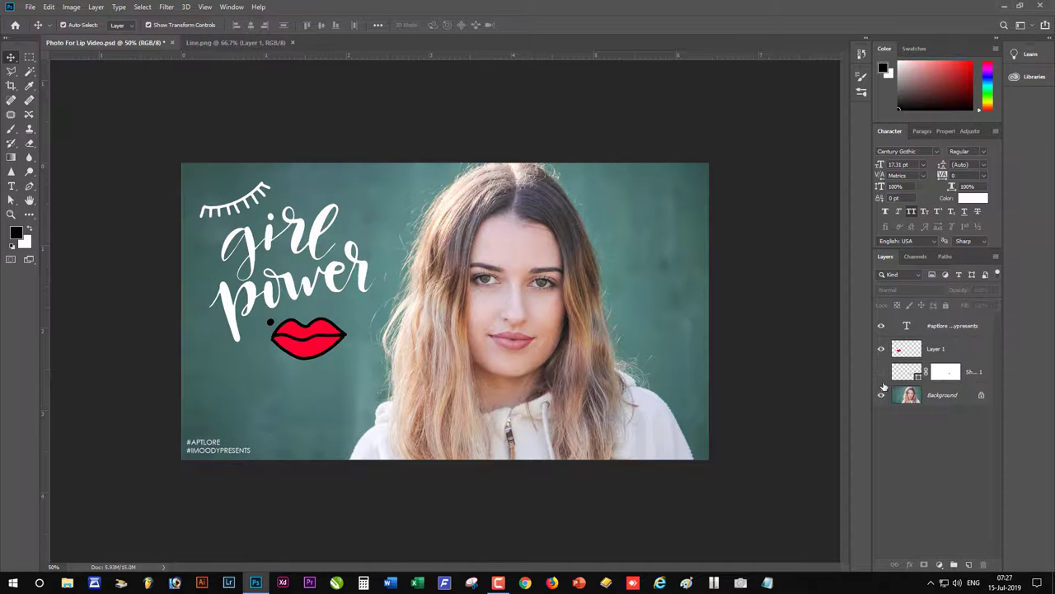
pyautogui.click(881, 372)
pyautogui.click(879, 375)
pyautogui.click(883, 373)
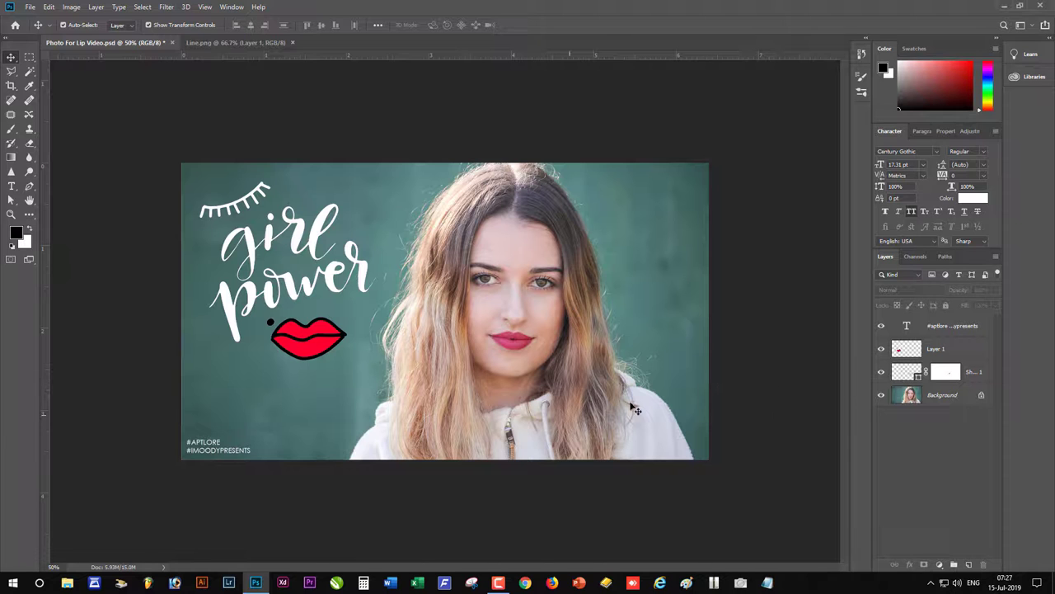
pyautogui.hotkey('ctrl', 's')
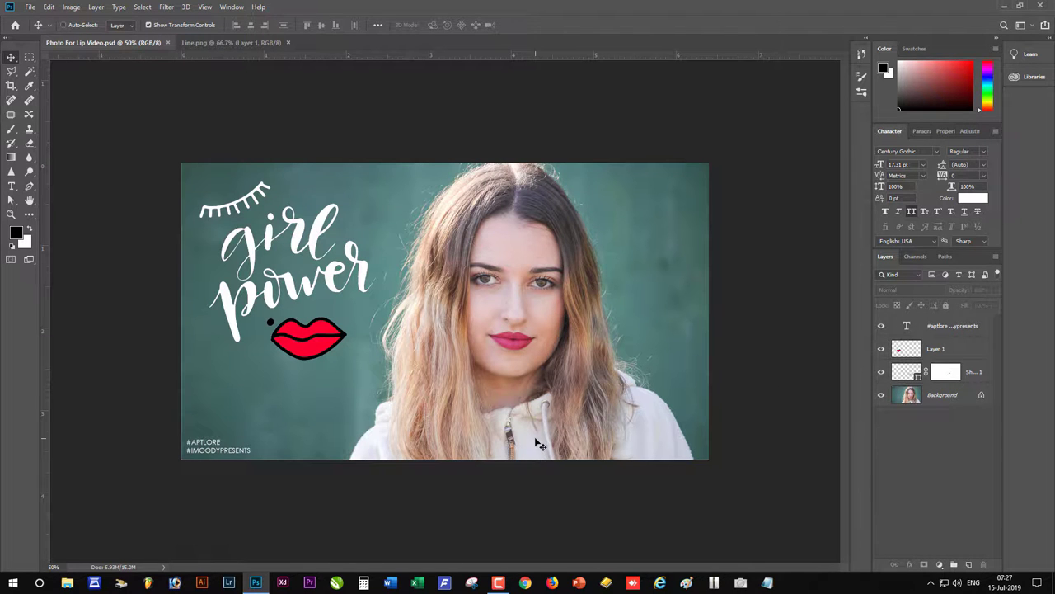
pyautogui.click(11, 214)
pyautogui.moveTo(489, 336); pyautogui.dragTo(508, 339)
pyautogui.click(881, 349)
pyautogui.click(880, 348)
pyautogui.click(882, 371)
pyautogui.click(882, 372)
pyautogui.click(883, 372)
pyautogui.click(882, 372)
pyautogui.click(883, 372)
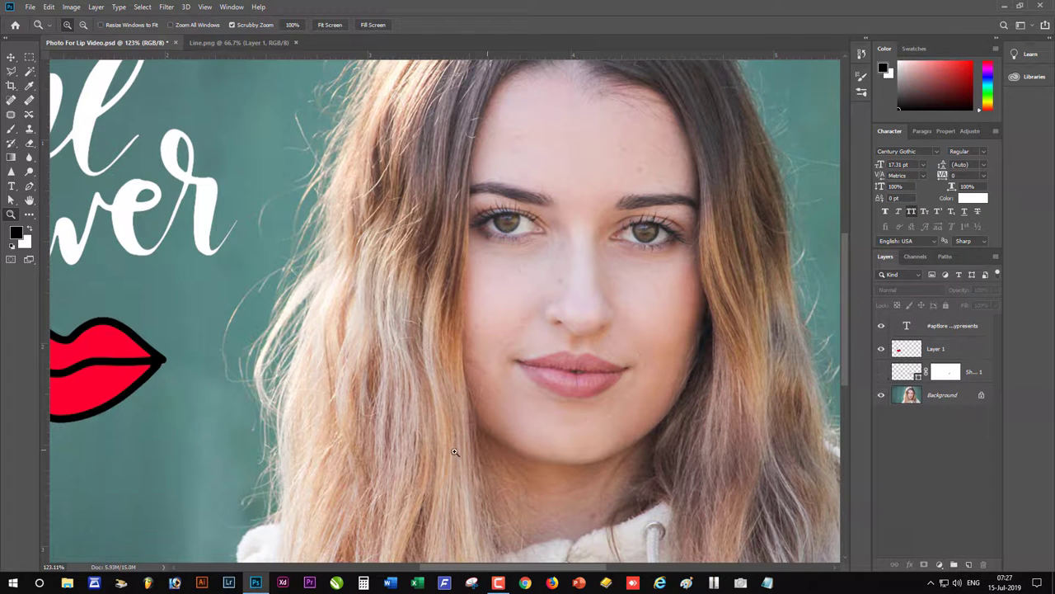
pyautogui.click(881, 372)
pyautogui.hotkey('ctrl', '-')
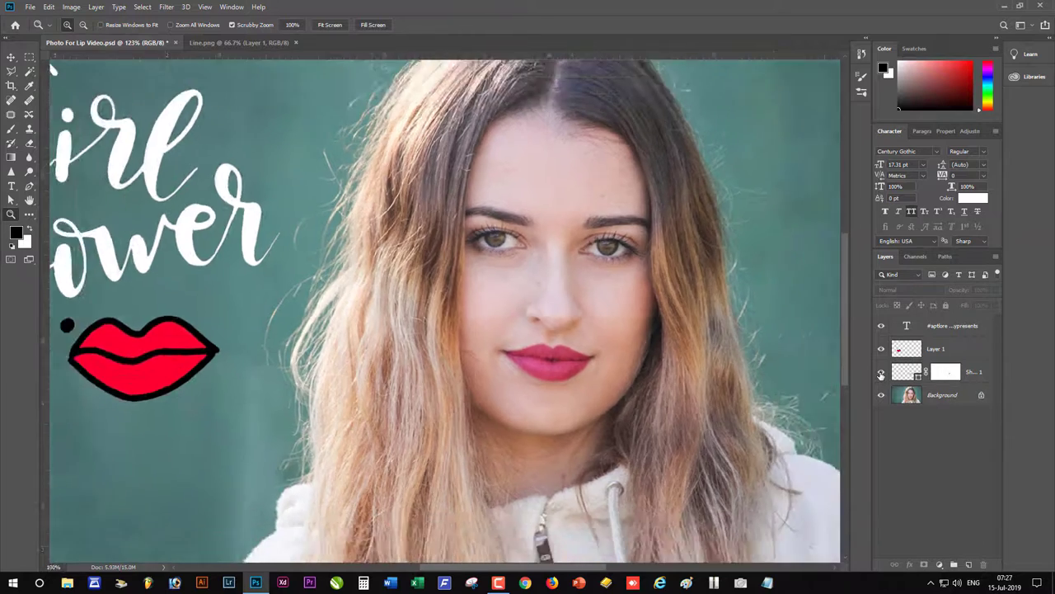
pyautogui.hotkey('ctrl', '-')
pyautogui.hotkey('ctrl', '-')
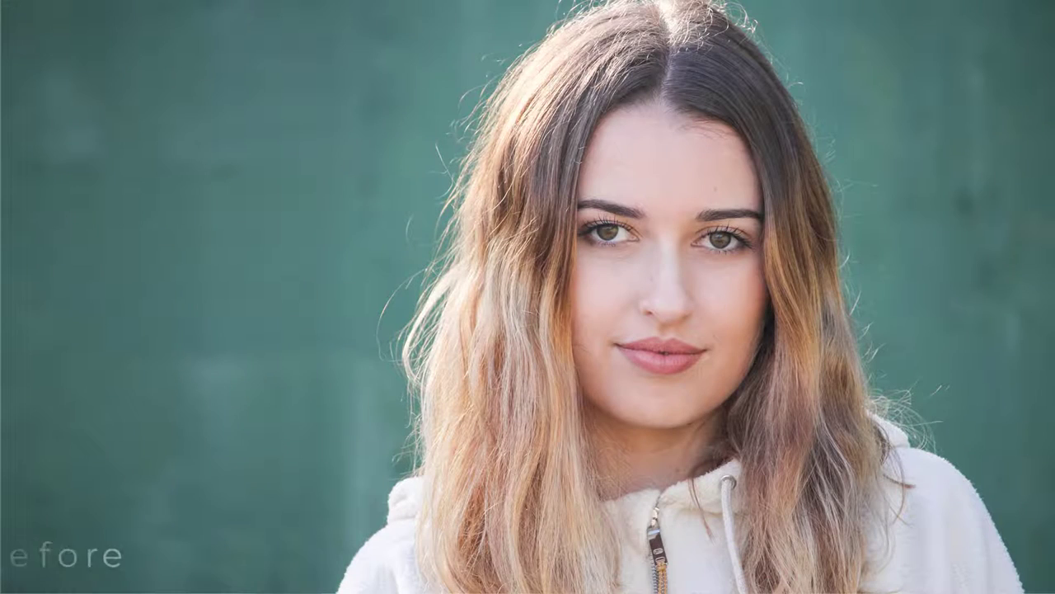